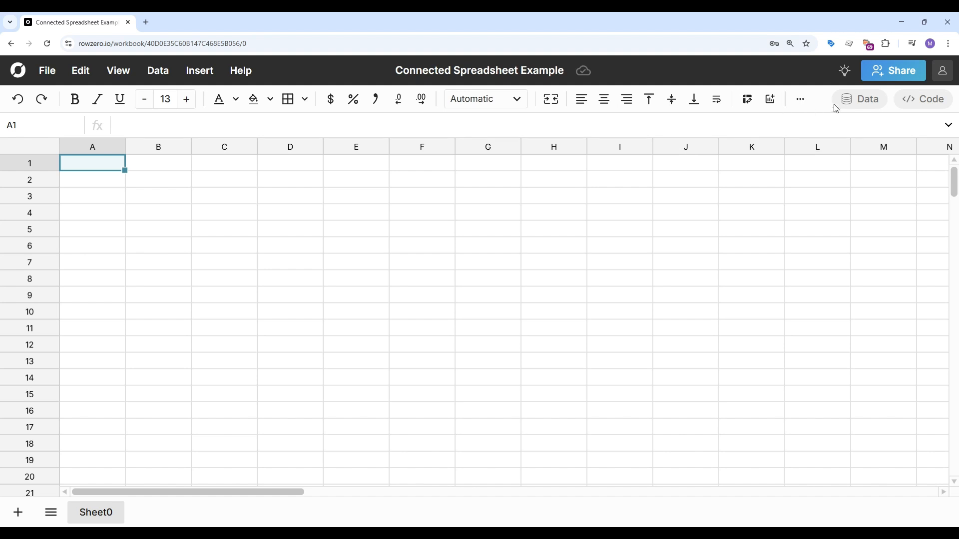
Open the data connections and review the fields a new Snowflake connection requires, without creating it
{"action": "left_click", "coordinate": [859, 102]}
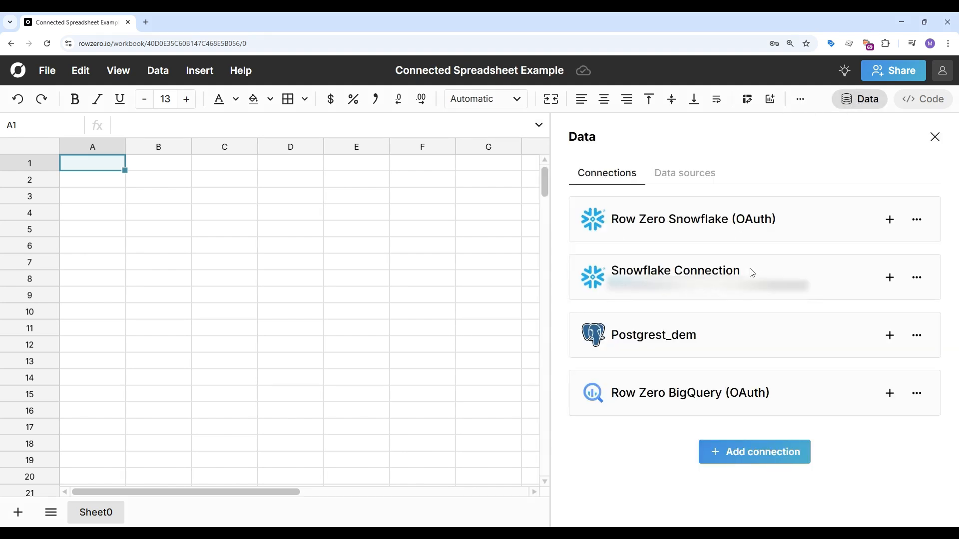
{"action": "left_click", "coordinate": [773, 458]}
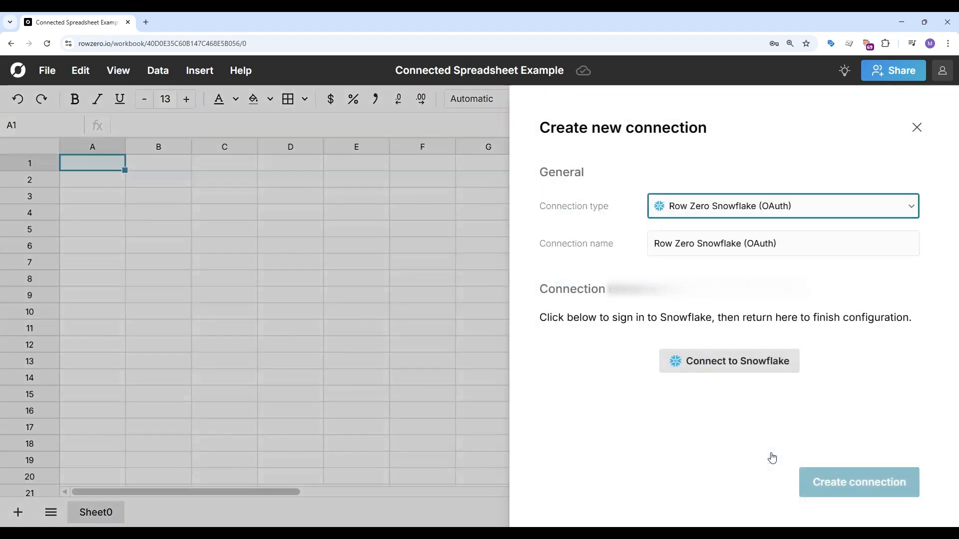
{"action": "left_click", "coordinate": [738, 217]}
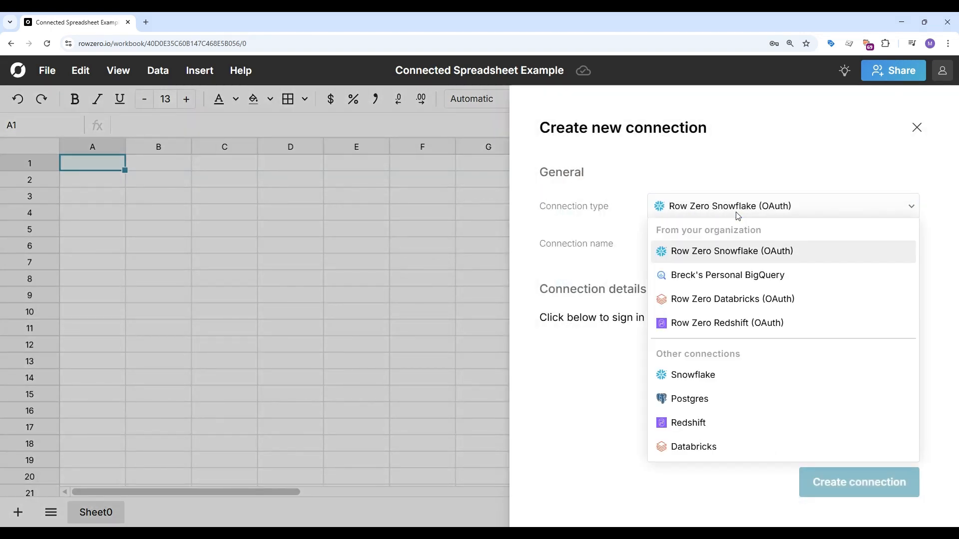
{"action": "left_click", "coordinate": [698, 376]}
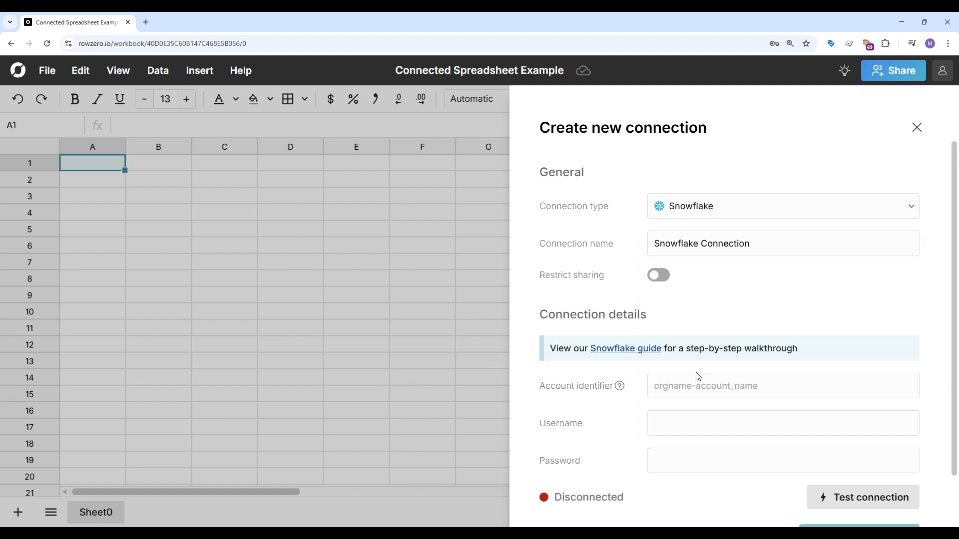
{"action": "scroll", "coordinate": [745, 297], "scroll_direction": "down", "scroll_amount": 2}
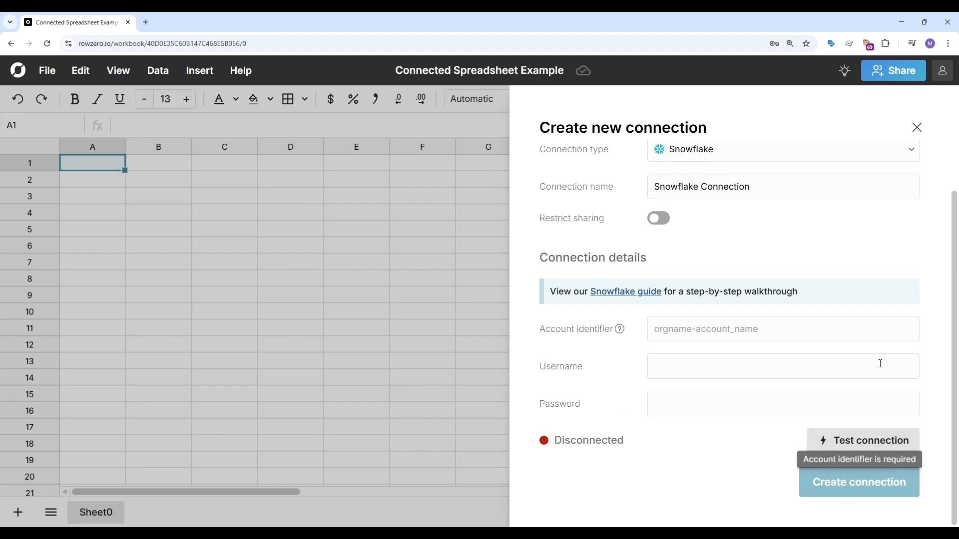
{"action": "left_click", "coordinate": [917, 127]}
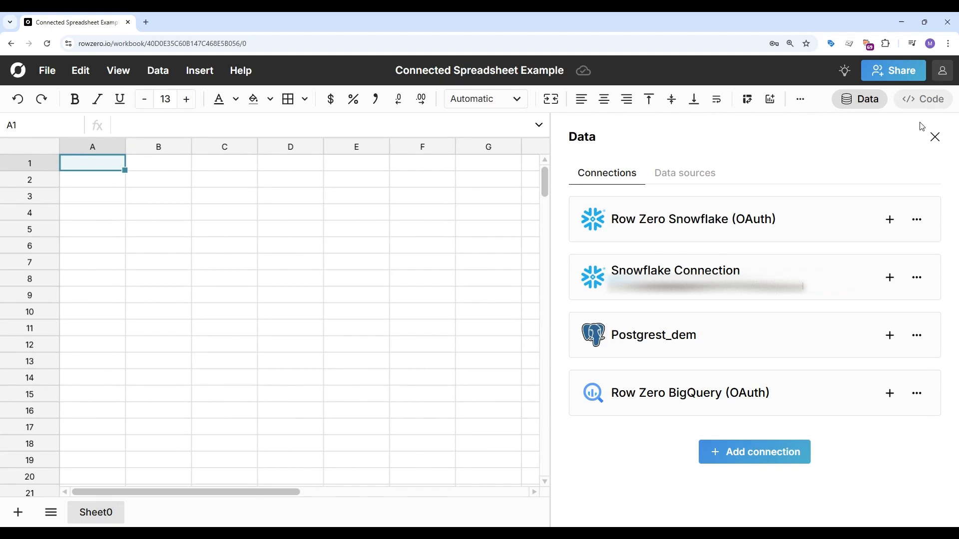
Add a connected table from the Row Zero Snowflake (OAuth) connection, using the DEMO database
{"action": "left_click", "coordinate": [889, 220]}
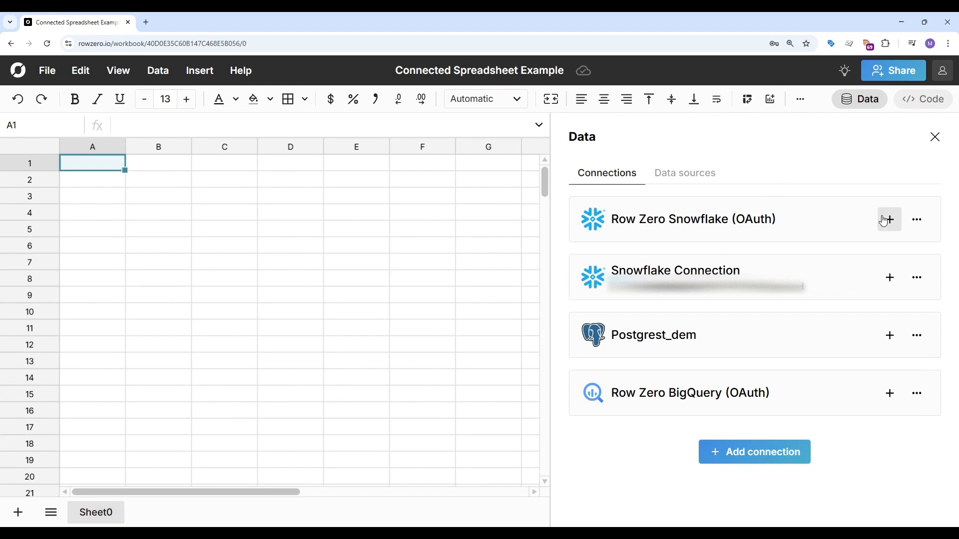
{"action": "left_click", "coordinate": [661, 240]}
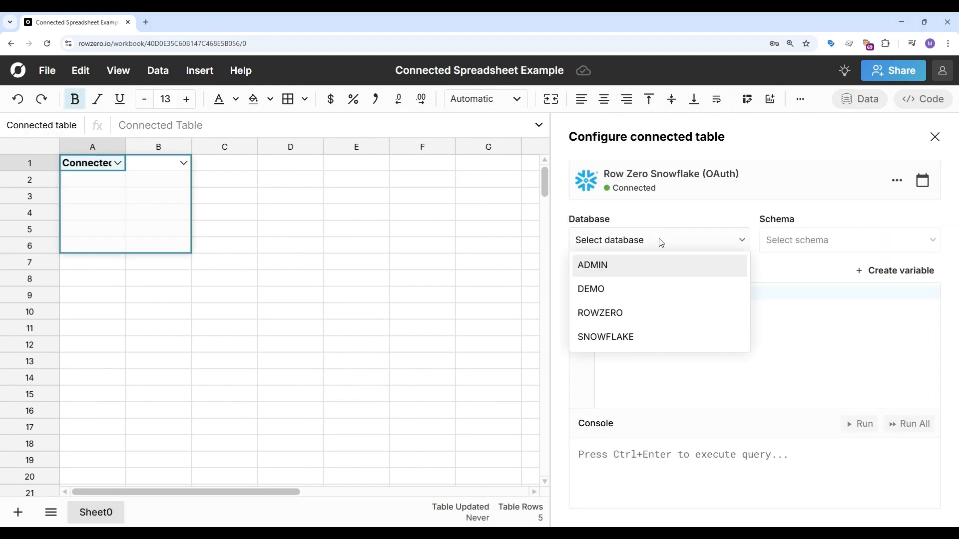
{"action": "left_click", "coordinate": [637, 287]}
Import the flight data into the connected table with the query "select * from rz_us_flights" and close the configuration
{"action": "left_click", "coordinate": [641, 303]}
{"action": "type", "text": "select "}
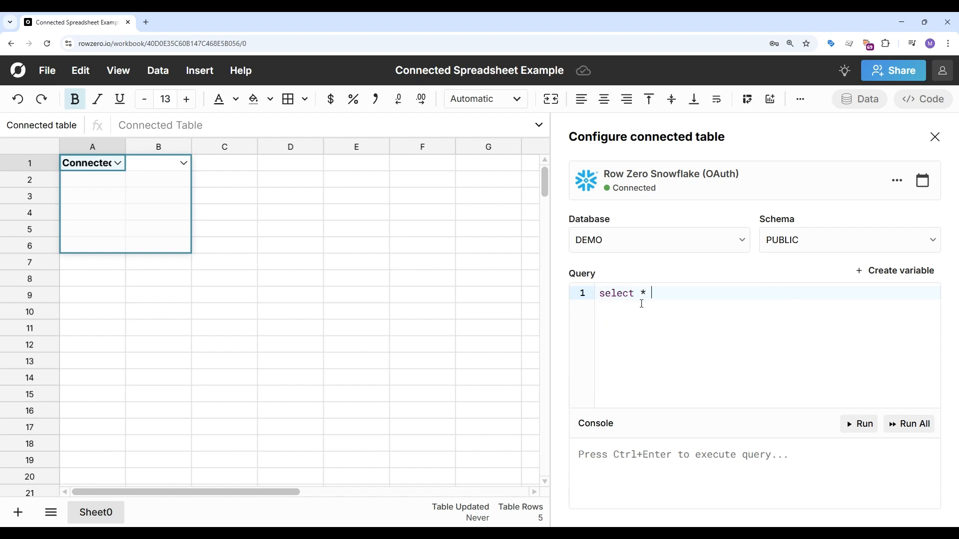
{"action": "type", "text": "* from rz_us_flights"}
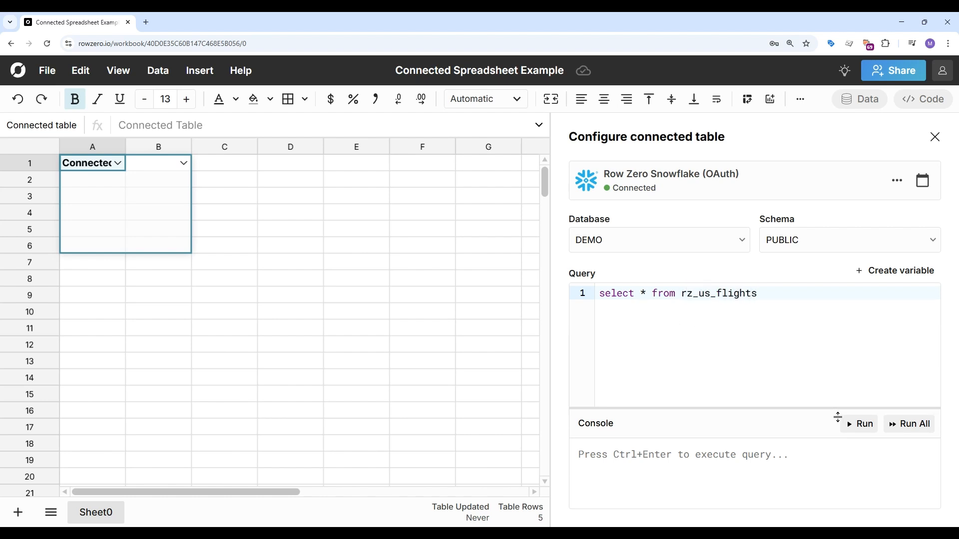
{"action": "left_click", "coordinate": [849, 424]}
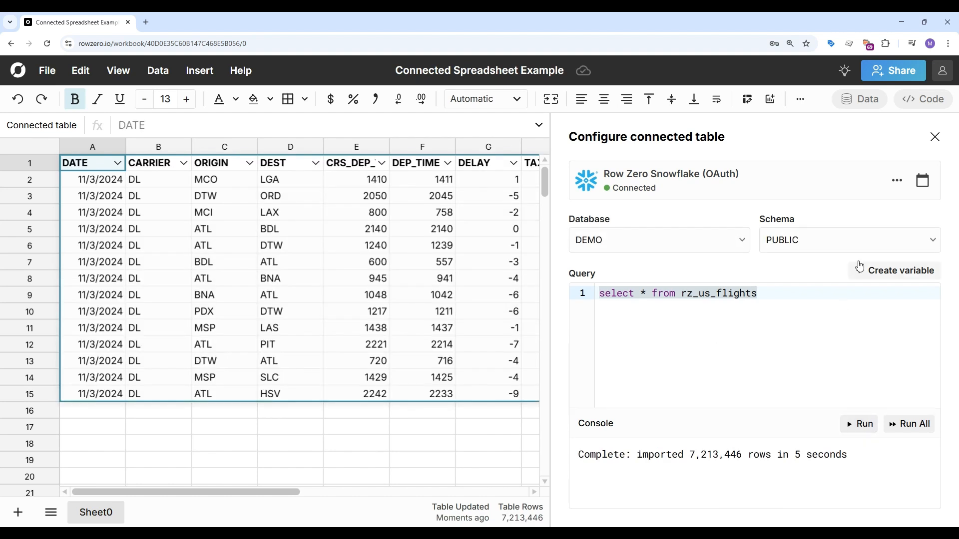
{"action": "left_click", "coordinate": [934, 137]}
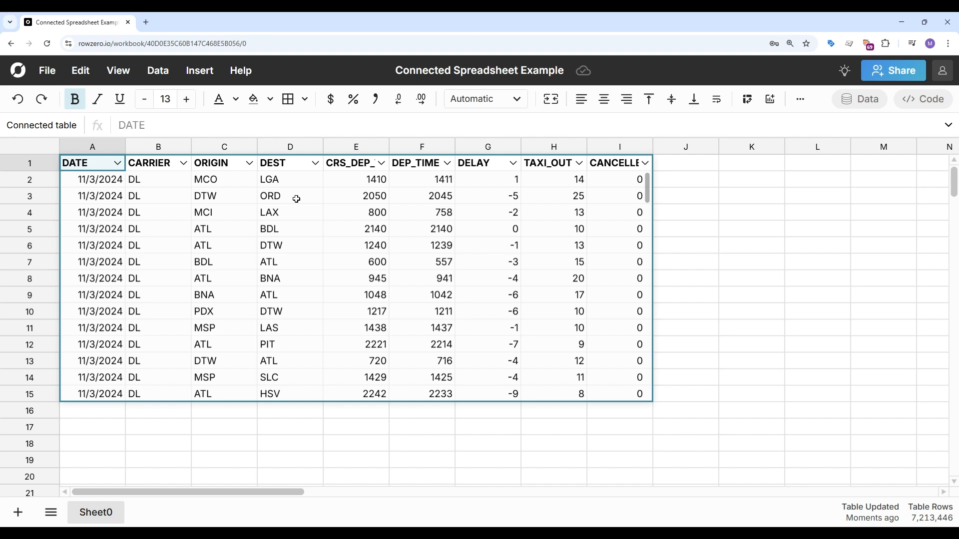
{"action": "left_click", "coordinate": [261, 232]}
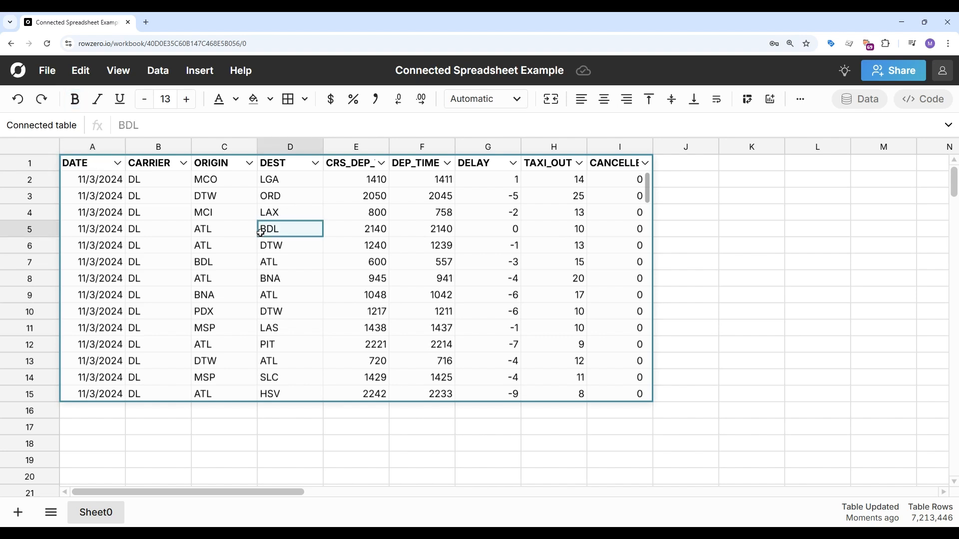
{"action": "scroll", "coordinate": [260, 233], "scroll_direction": "down", "scroll_amount": 6}
{"action": "scroll", "coordinate": [260, 233], "scroll_direction": "up", "scroll_amount": 5}
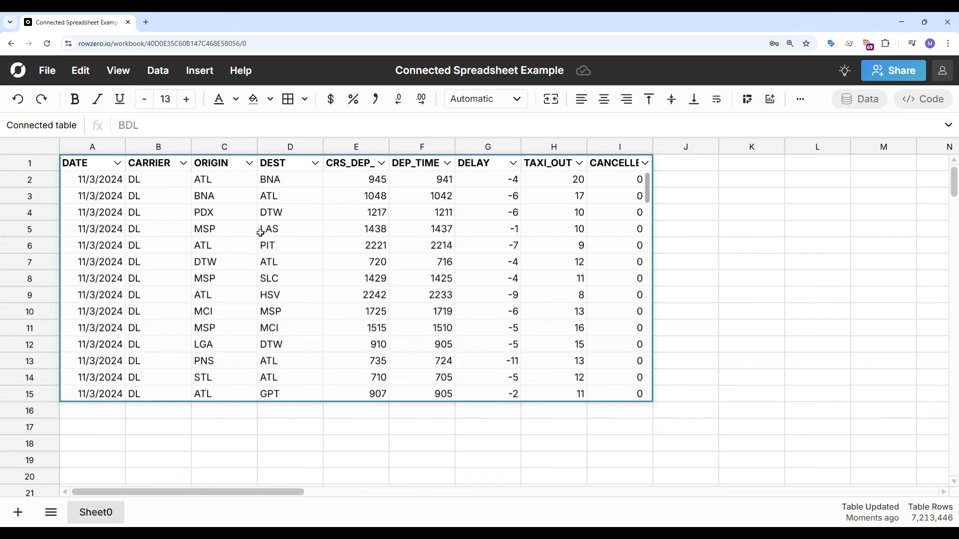
{"action": "scroll", "coordinate": [261, 233], "scroll_direction": "up", "scroll_amount": 2}
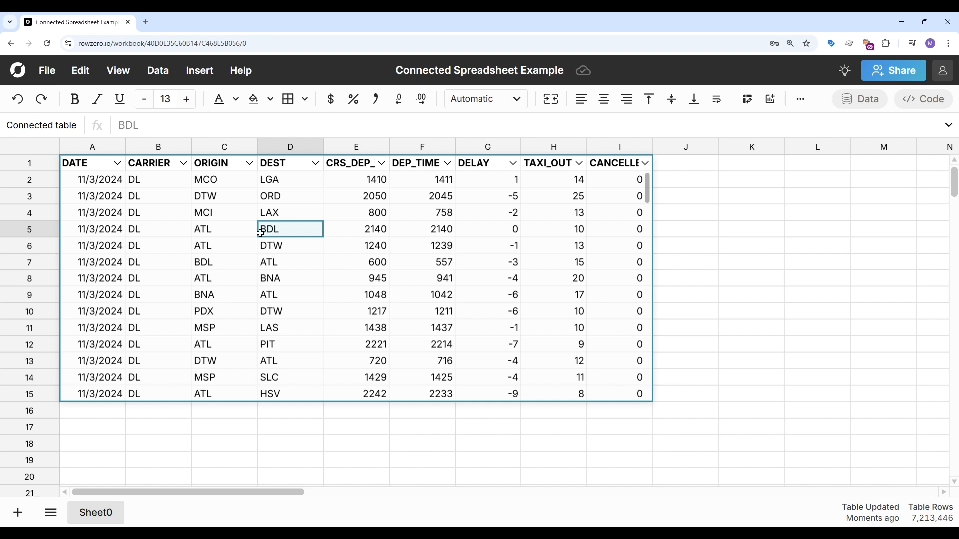
Schedule the connected table to refresh daily at 5:00 am and close its configuration
{"action": "double_click", "coordinate": [260, 245]}
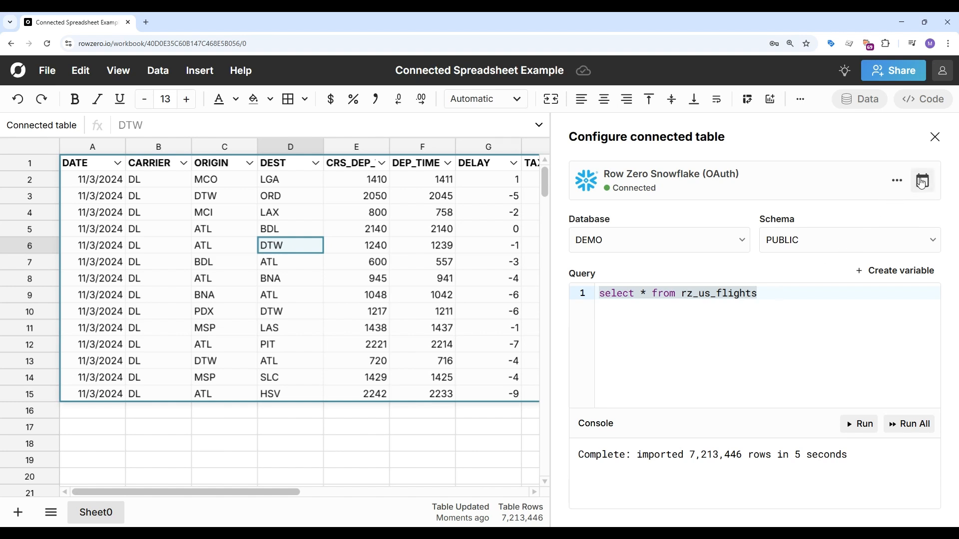
{"action": "left_click", "coordinate": [923, 180]}
{"action": "left_click", "coordinate": [776, 288]}
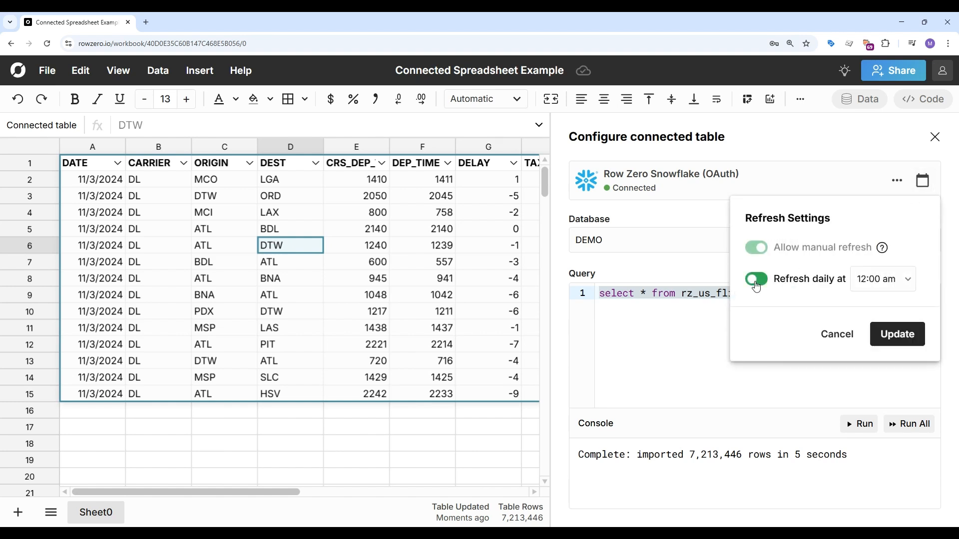
{"action": "left_click", "coordinate": [882, 283]}
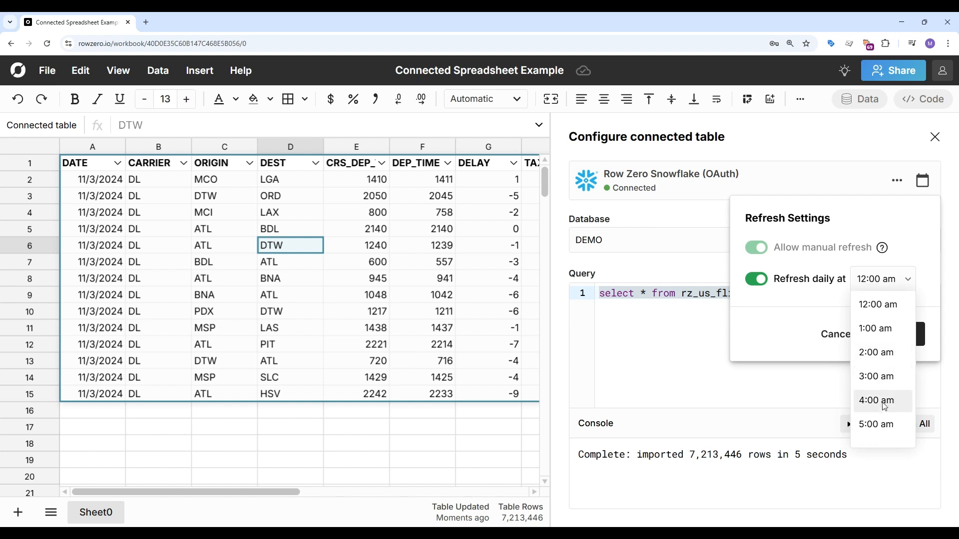
{"action": "left_click", "coordinate": [882, 422]}
{"action": "left_click", "coordinate": [890, 338]}
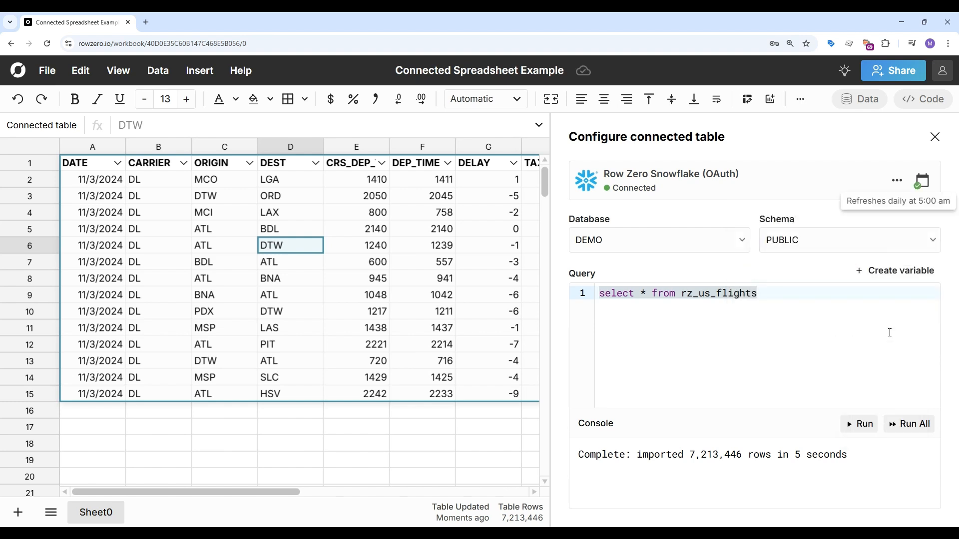
{"action": "left_click", "coordinate": [933, 136]}
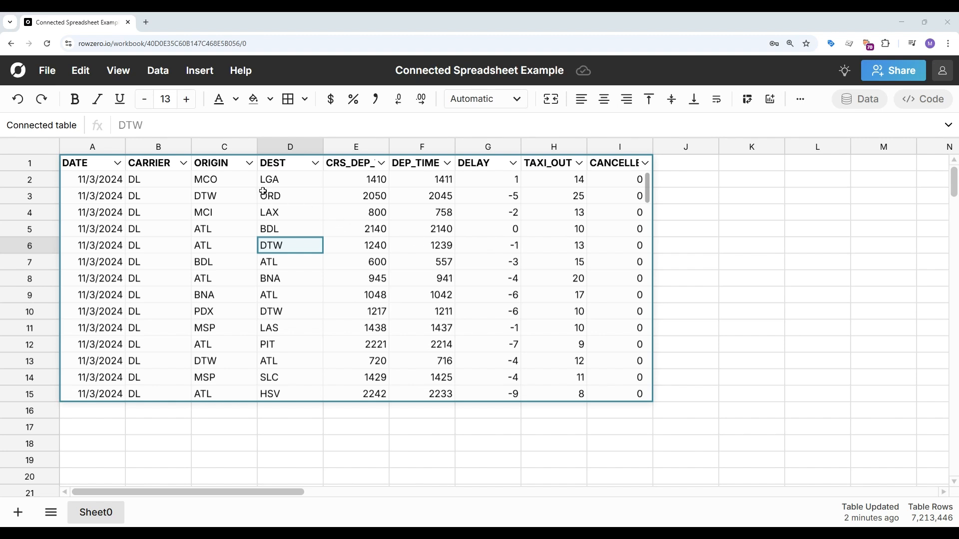
{"action": "left_click", "coordinate": [249, 164]}
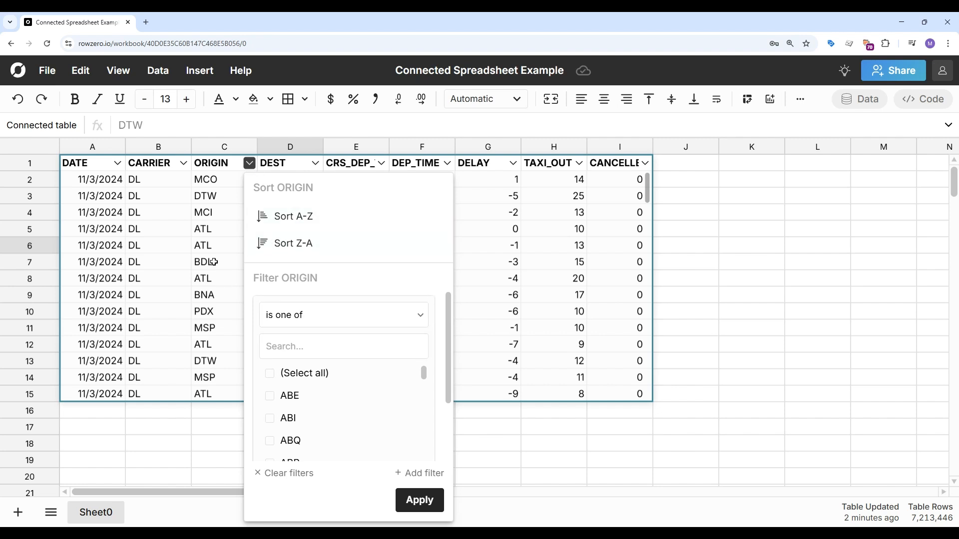
{"action": "left_click", "coordinate": [212, 245]}
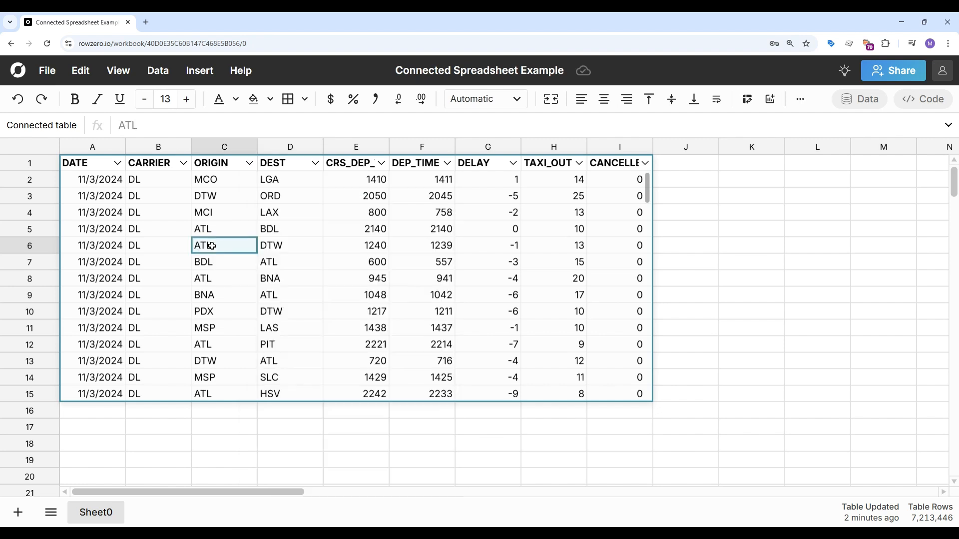
Count the "ATL" entries of the ORIGIN column with a COUNTIF formula in cell C17, and clear the formula again
{"action": "left_click", "coordinate": [244, 429]}
{"action": "type", "text": "="}
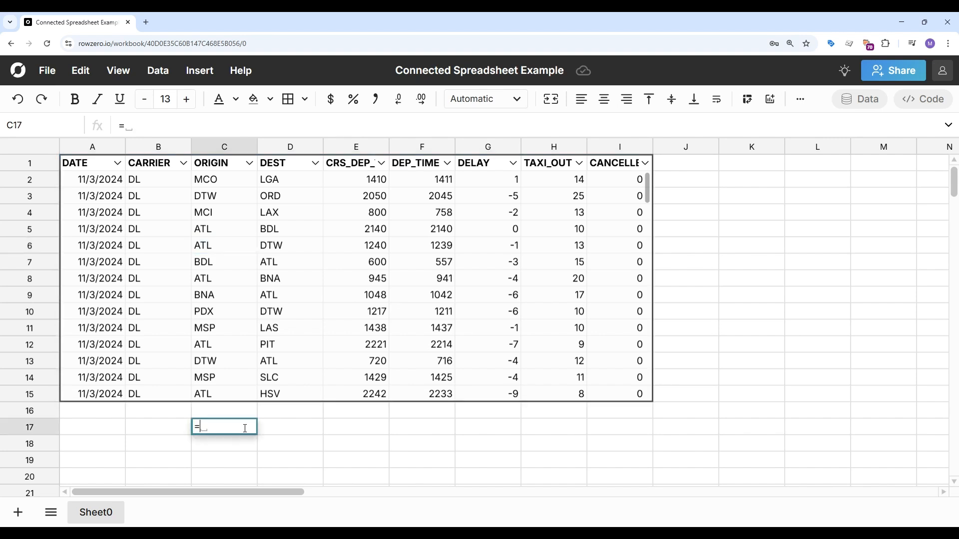
{"action": "type", "text": "countif("}
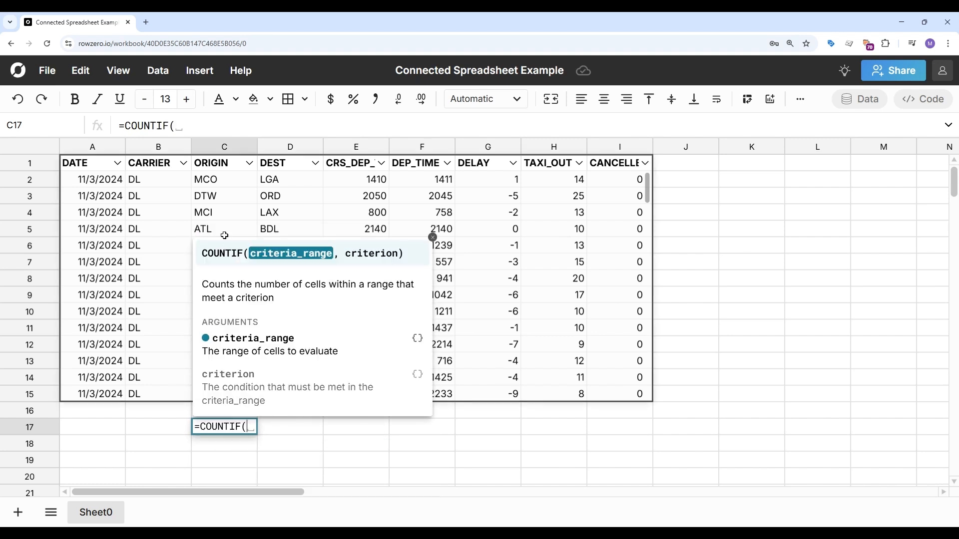
{"action": "left_click", "coordinate": [211, 222]}
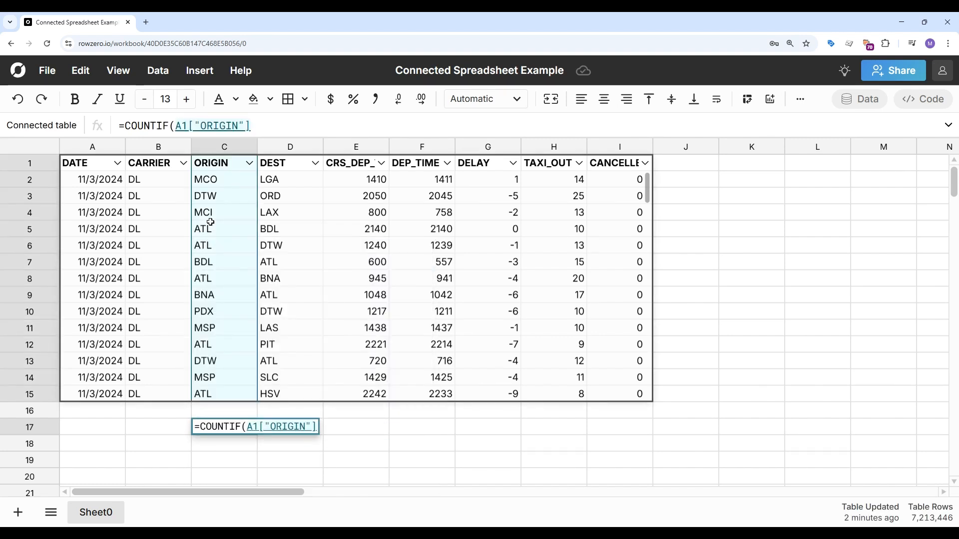
{"action": "type", "text": ",\"ATL"}
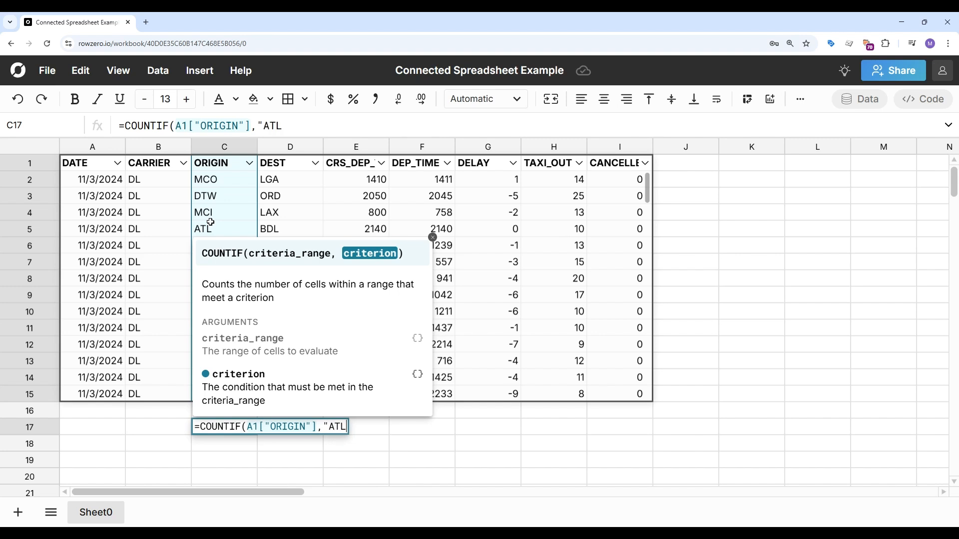
{"action": "type", "text": "\")"}
{"action": "key", "text": "Return"}
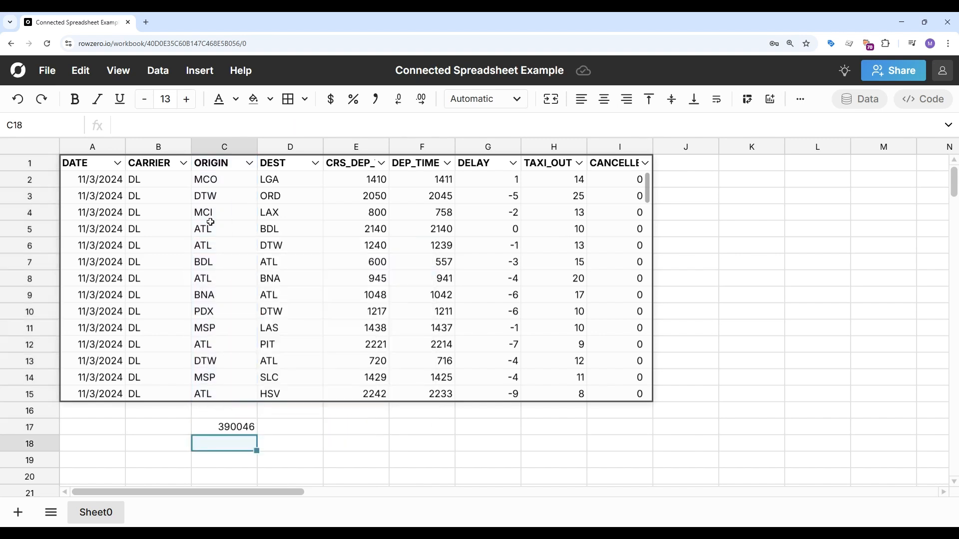
{"action": "left_click", "coordinate": [231, 429]}
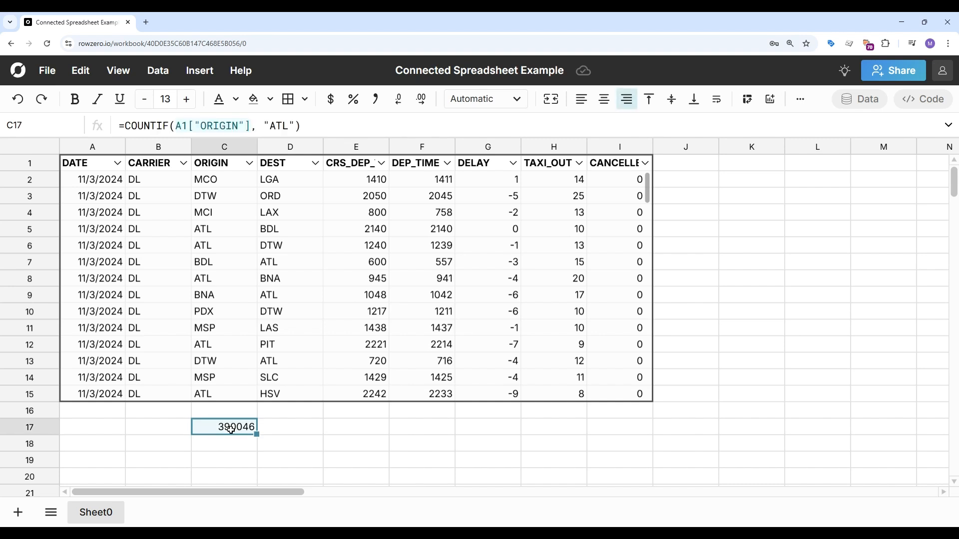
{"action": "key", "text": "Delete"}
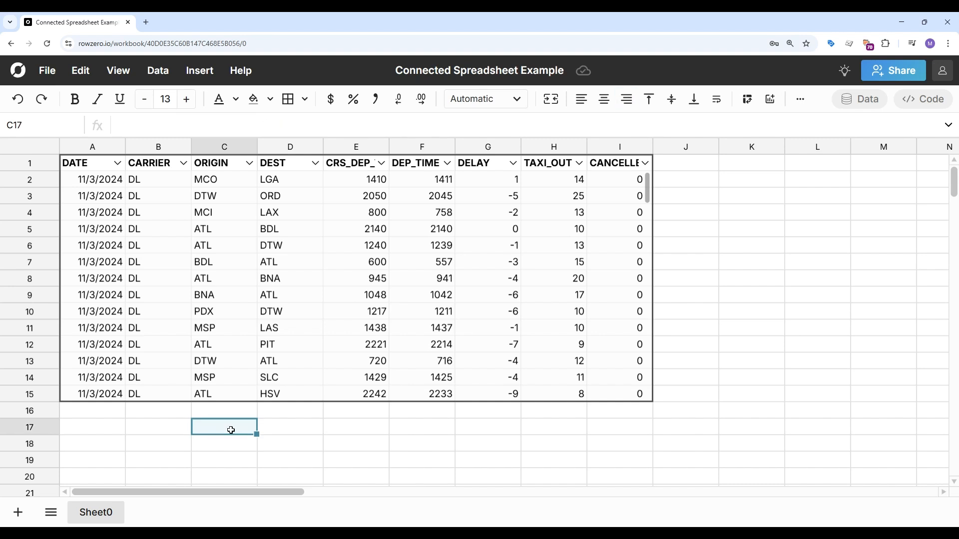
Explode the connected table into regular cells and undo it after checking the last data row
{"action": "right_click", "coordinate": [229, 241]}
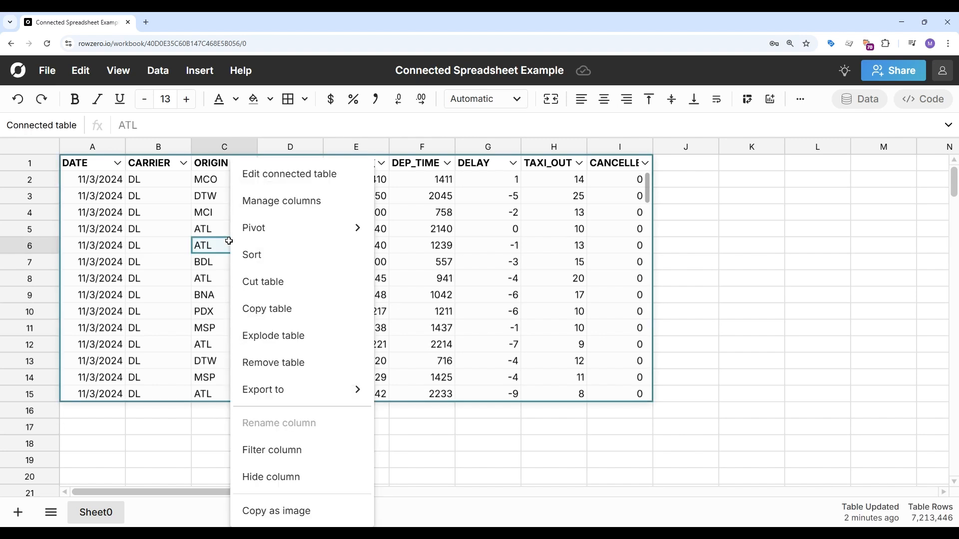
{"action": "mouse_move", "coordinate": [301, 229]}
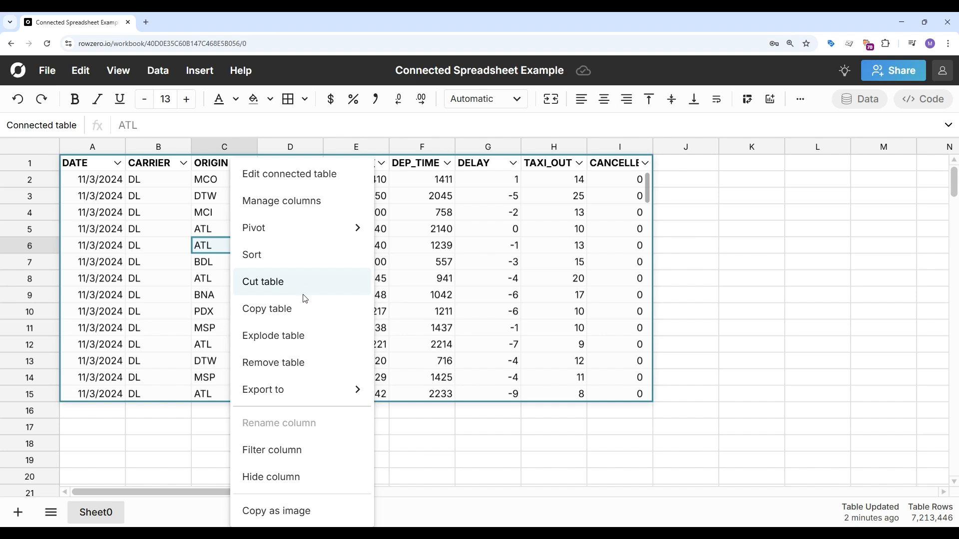
{"action": "left_click", "coordinate": [302, 341]}
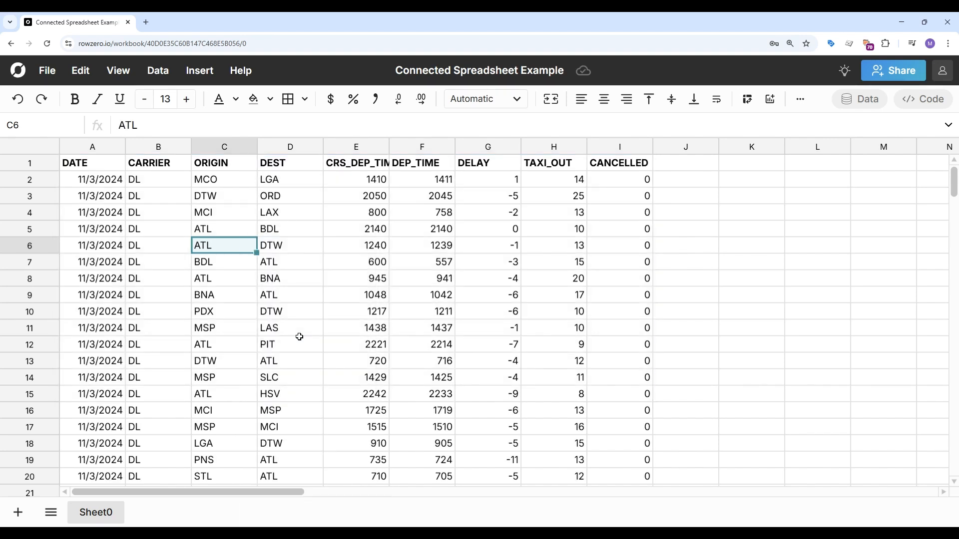
{"action": "key", "text": "ctrl+Down"}
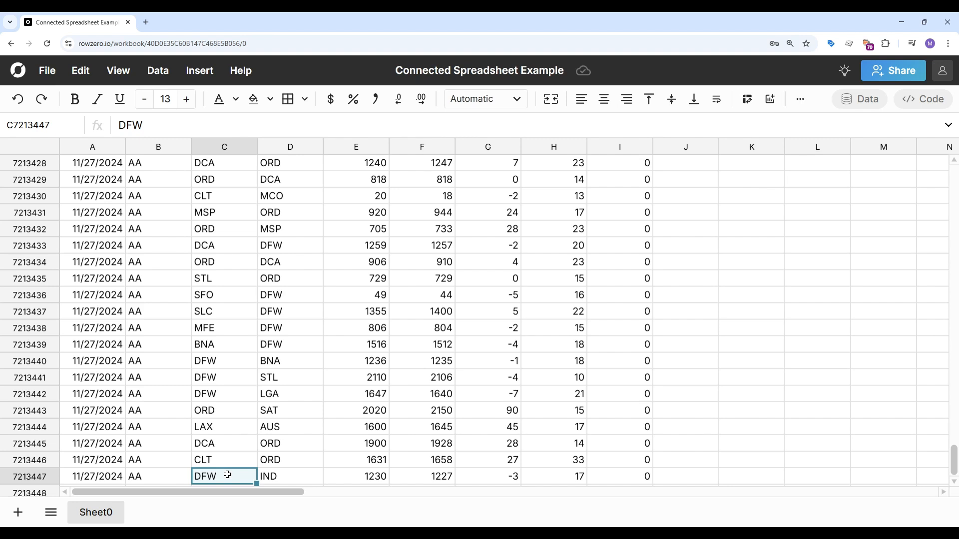
{"action": "key", "text": "ctrl+Up"}
{"action": "scroll", "coordinate": [228, 474], "scroll_direction": "up", "scroll_amount": 3}
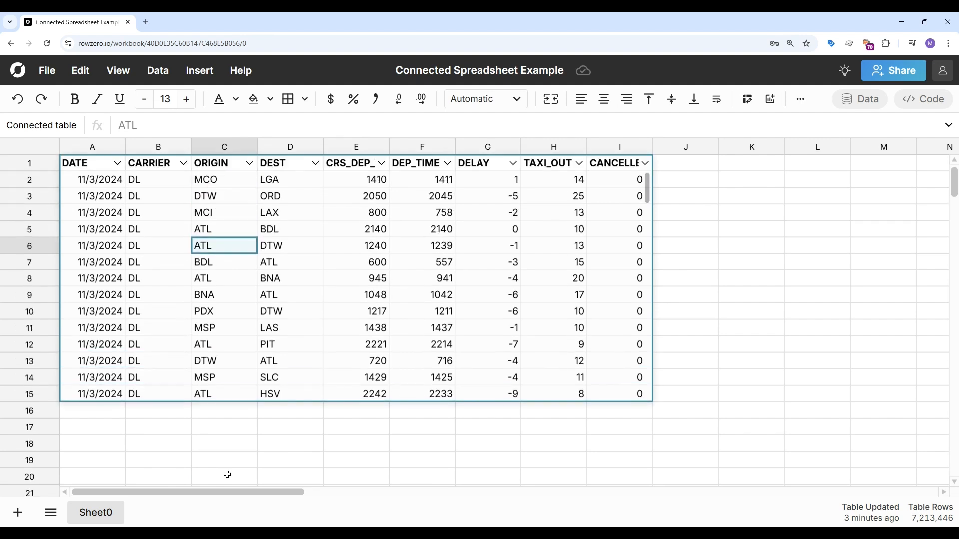
Create a pivot table from the connected flight table, placed at cell A18
{"action": "right_click", "coordinate": [221, 248]}
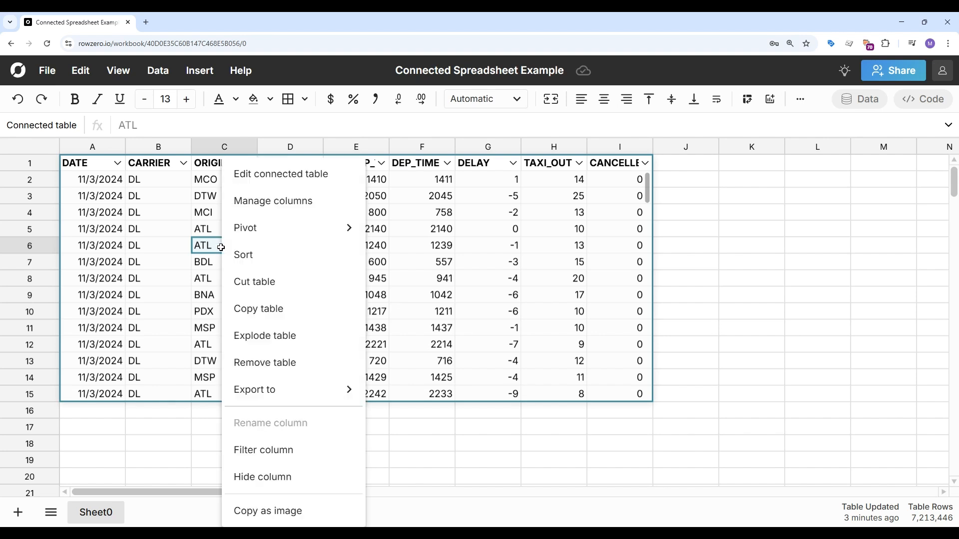
{"action": "left_click", "coordinate": [399, 256]}
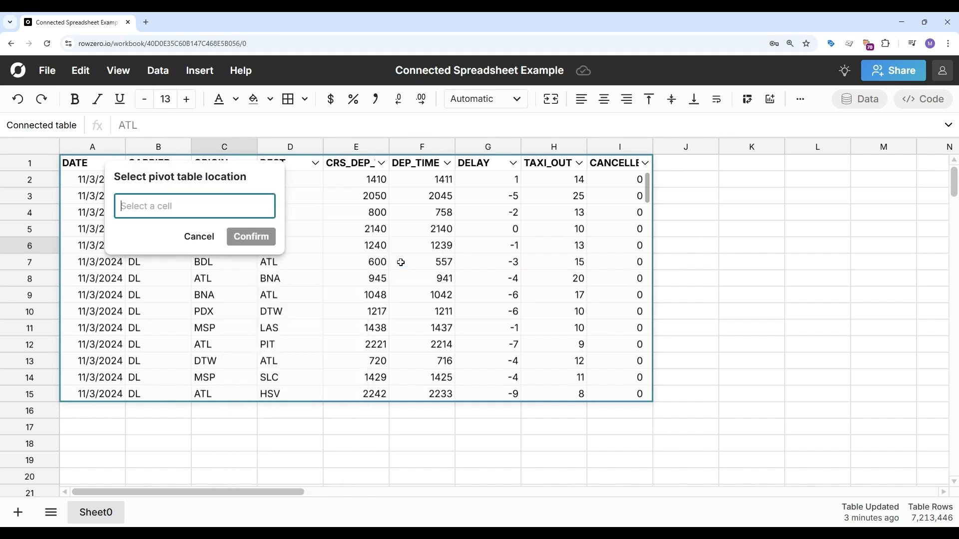
{"action": "left_click", "coordinate": [105, 443]}
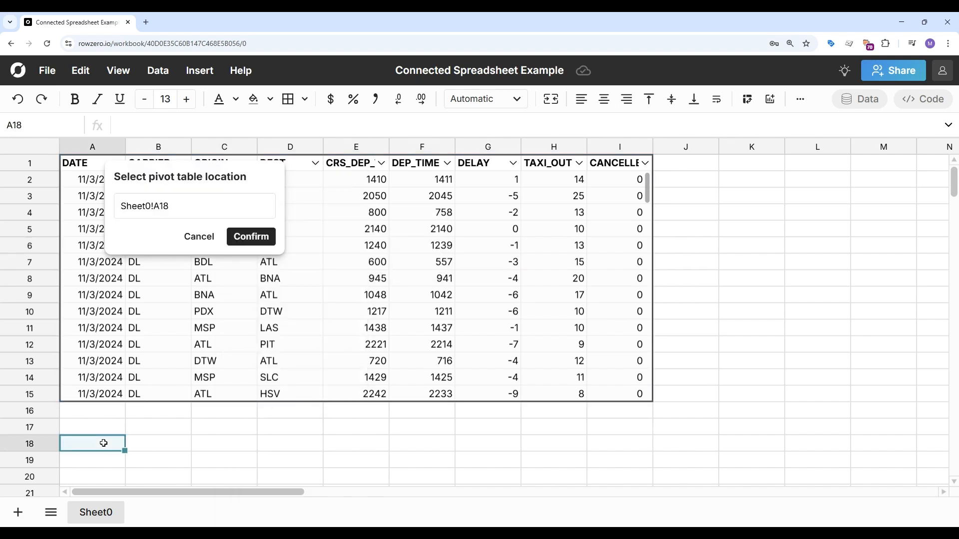
{"action": "left_click", "coordinate": [256, 240]}
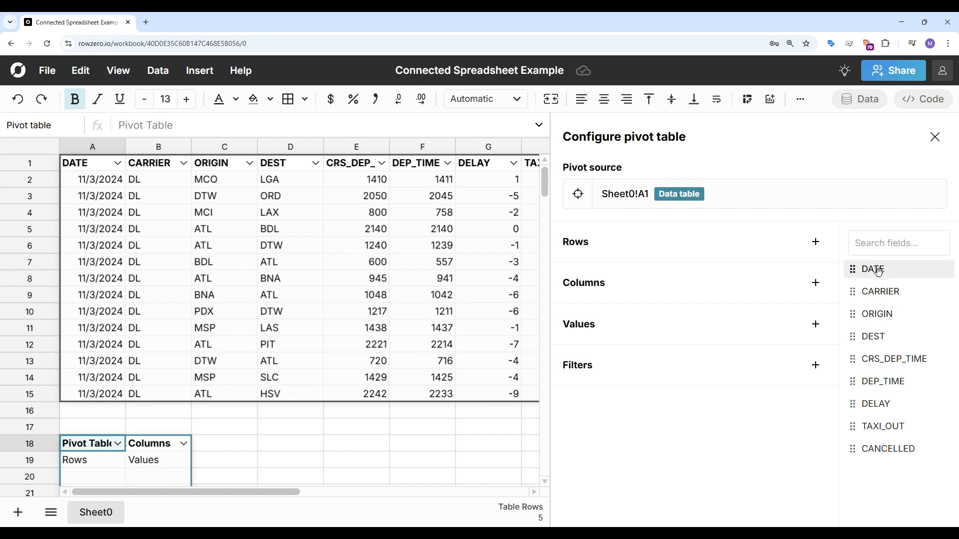
Add DATE to the pivot table's rows, grouped by Month
{"action": "left_click_drag", "start_coordinate": [878, 271], "coordinate": [680, 272]}
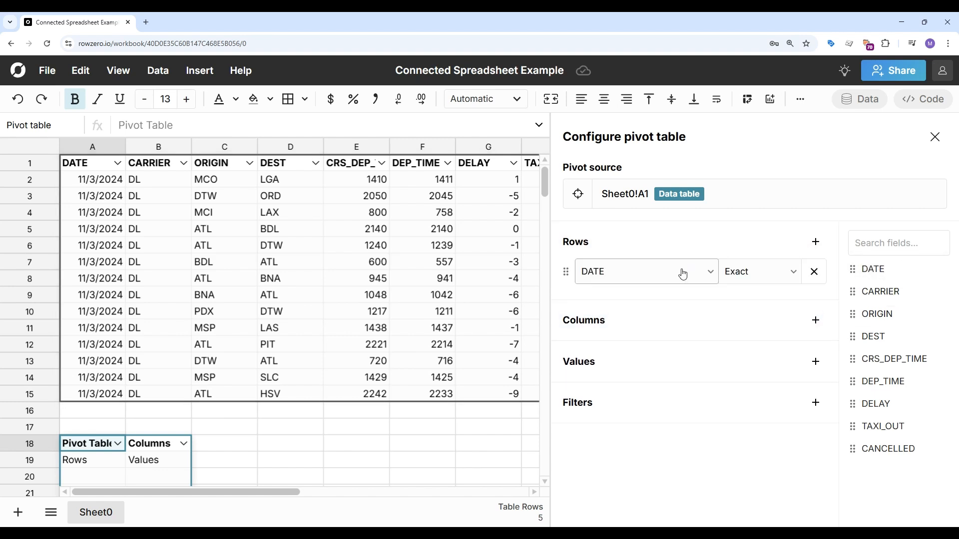
{"action": "left_click", "coordinate": [767, 276]}
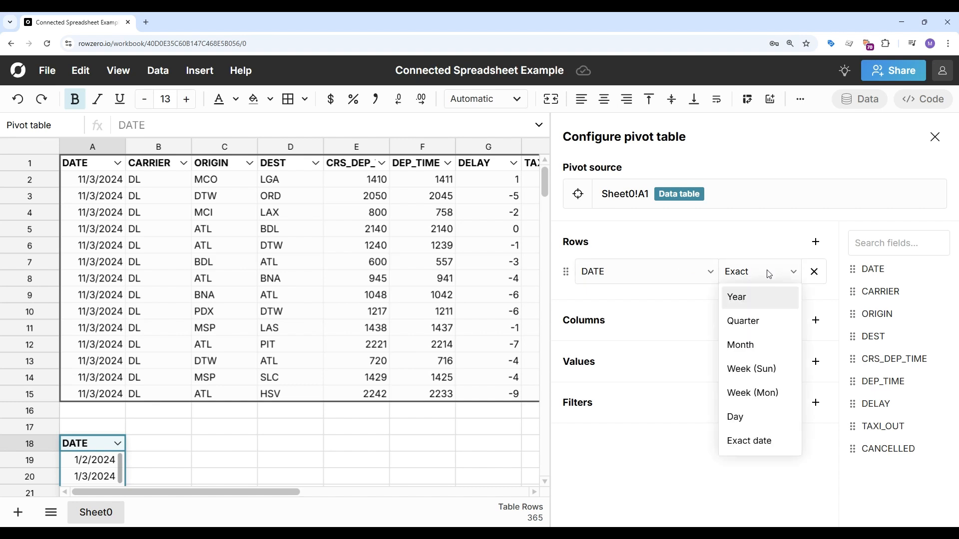
{"action": "left_click", "coordinate": [761, 353]}
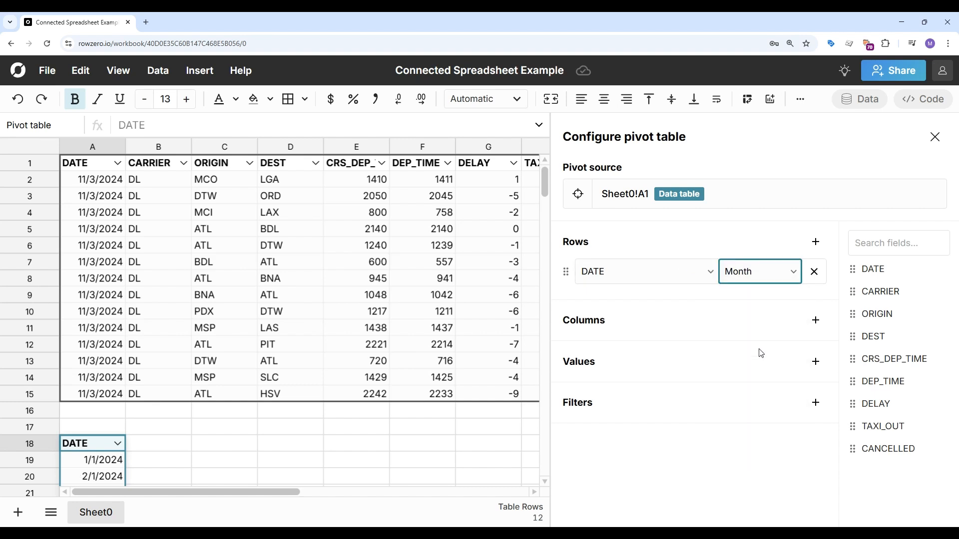
Add the count of ORIGIN and the sum of CANCELLED as the pivot table's values
{"action": "scroll", "coordinate": [277, 375], "scroll_direction": "down", "scroll_amount": 3}
{"action": "scroll", "coordinate": [277, 375], "scroll_direction": "down", "scroll_amount": 1}
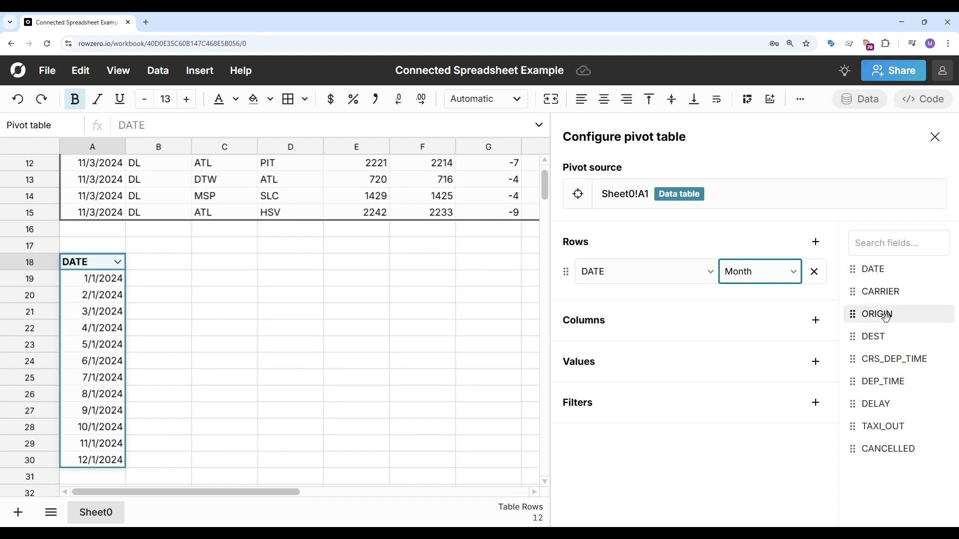
{"action": "left_click_drag", "start_coordinate": [877, 315], "coordinate": [755, 370]}
{"action": "left_click", "coordinate": [782, 401]}
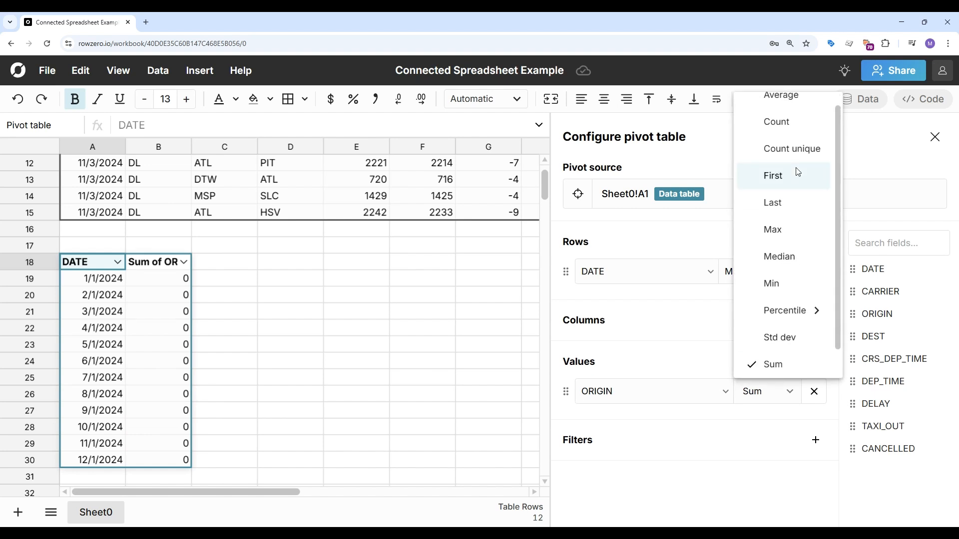
{"action": "left_click", "coordinate": [775, 122]}
{"action": "left_click_drag", "start_coordinate": [882, 448], "coordinate": [689, 419]}
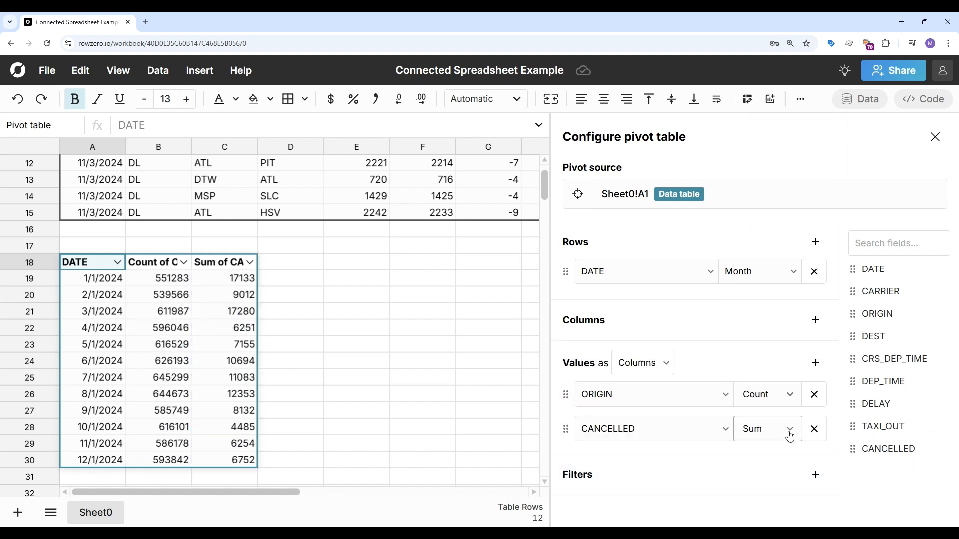
Add a calculated column beside the pivot table, starting in D19, that divides Sum of CANCELLED by Count of ORIGIN
{"action": "left_click", "coordinate": [289, 279]}
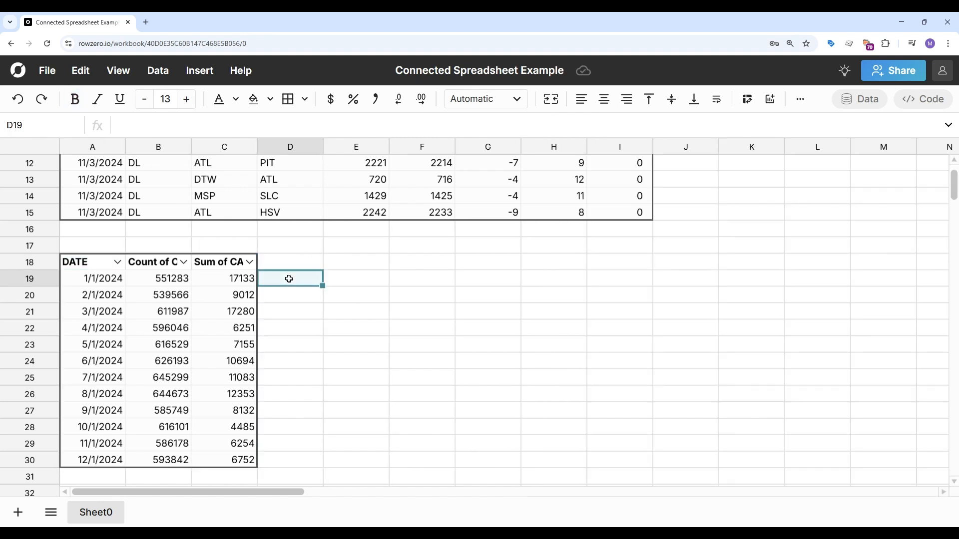
{"action": "type", "text": "="}
{"action": "key", "text": "Left"}
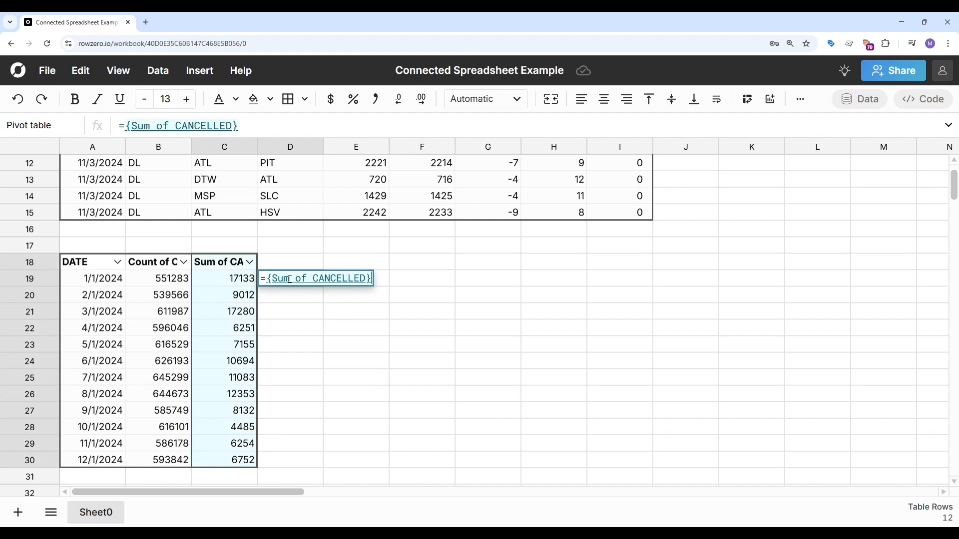
{"action": "type", "text": "/"}
{"action": "key", "text": "Left"}
{"action": "key", "text": "Left"}
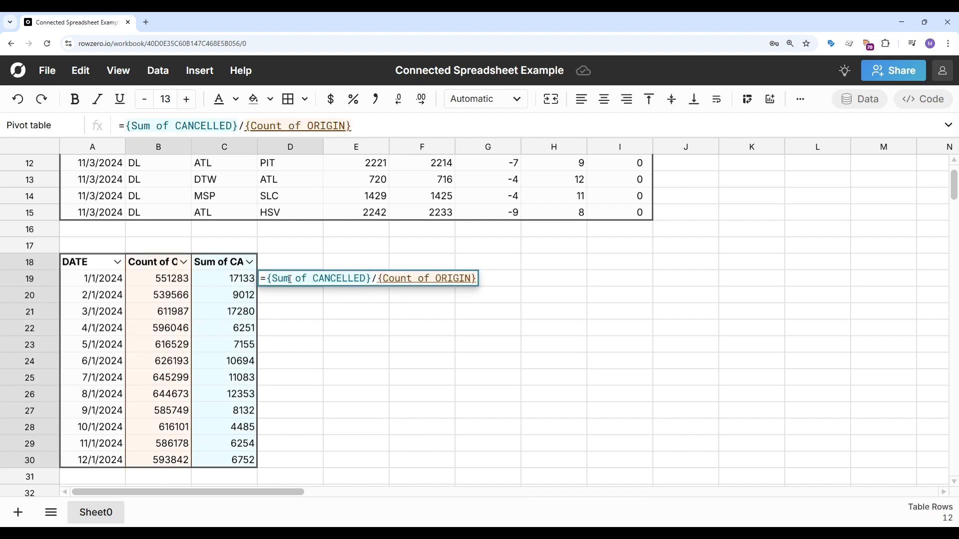
{"action": "key", "text": "Return"}
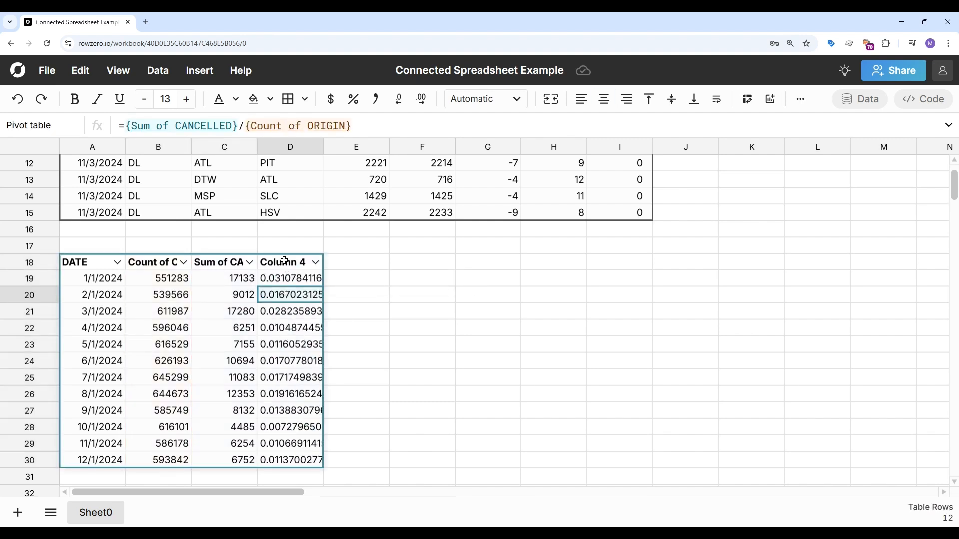
Rename the calculated column's header in D18 to "Cancel Rate"
{"action": "left_click", "coordinate": [284, 263]}
{"action": "type", "text": "Canc"}
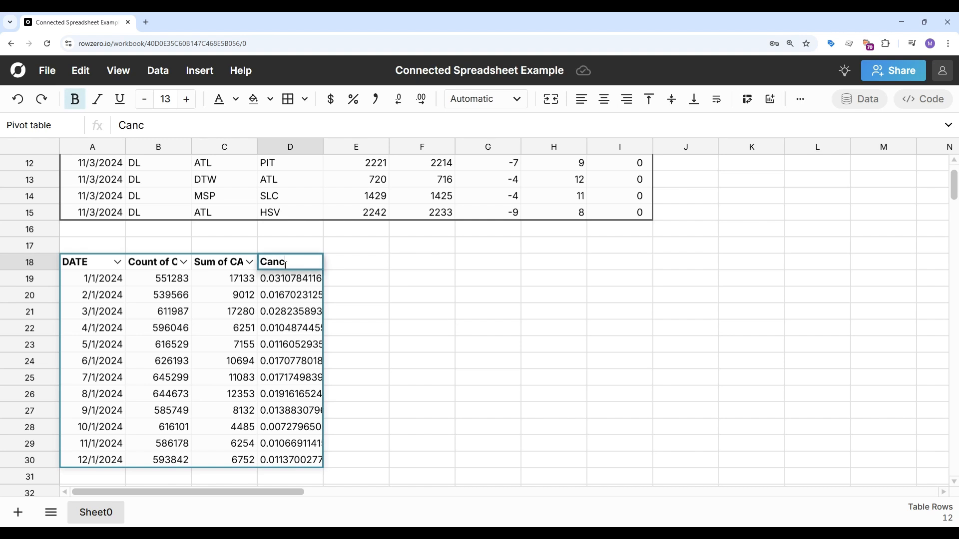
{"action": "type", "text": "el Rate"}
{"action": "key", "text": "Return"}
Format the Cancel Rate column as a percentage and the ORIGIN count and CANCELLED sum columns with thousands separators
{"action": "left_click", "coordinate": [286, 296]}
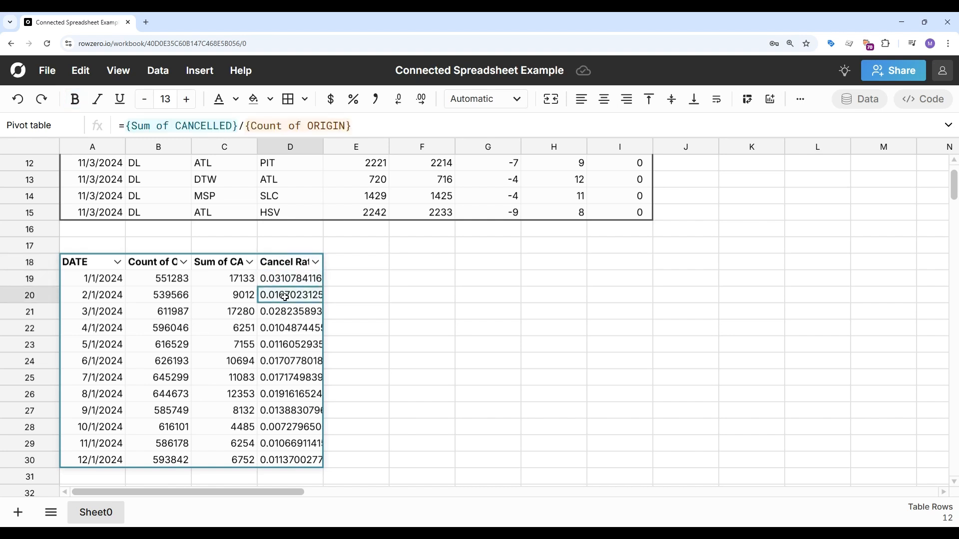
{"action": "left_click", "coordinate": [353, 100]}
{"action": "left_click_drag", "start_coordinate": [161, 341], "coordinate": [241, 342]}
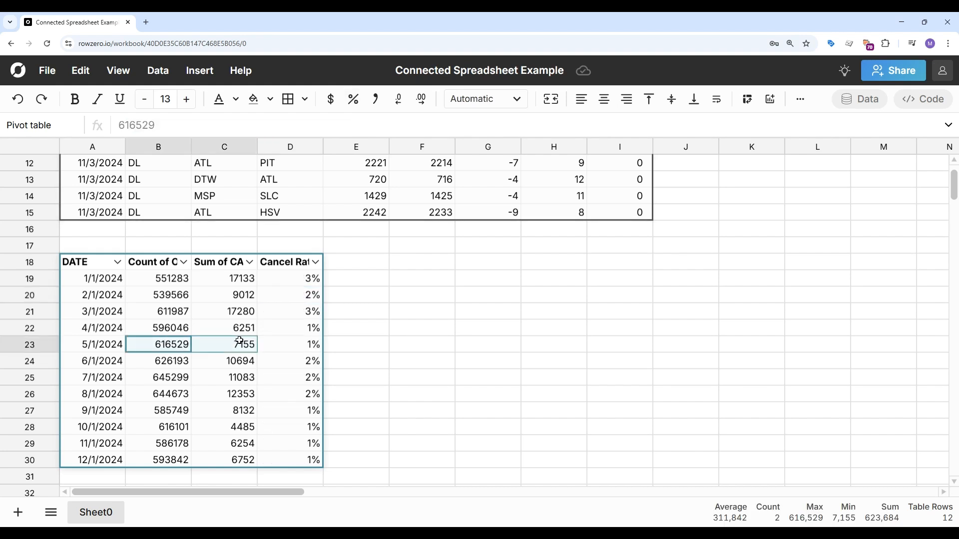
{"action": "left_click", "coordinate": [375, 99]}
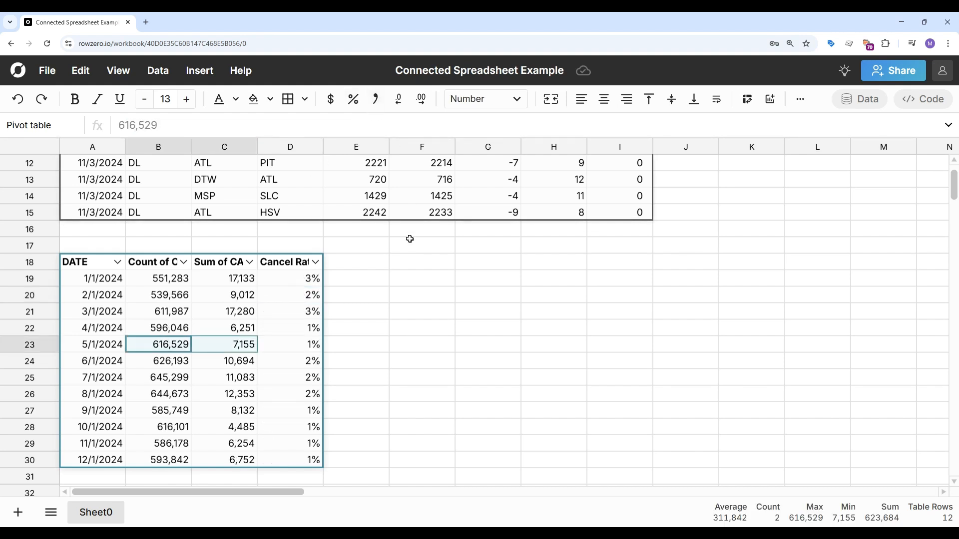
Insert a graph from the pivot table's DATE, Count of ORIGIN and Cancel Rate columns
{"action": "left_click", "coordinate": [110, 319]}
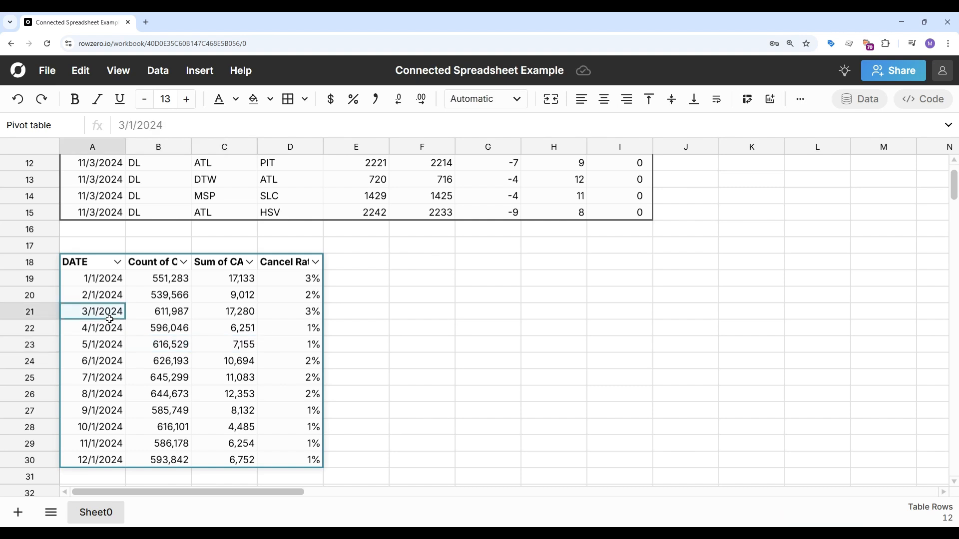
{"action": "left_click", "coordinate": [165, 312], "text": "ctrl"}
{"action": "left_click", "coordinate": [311, 311], "text": "ctrl"}
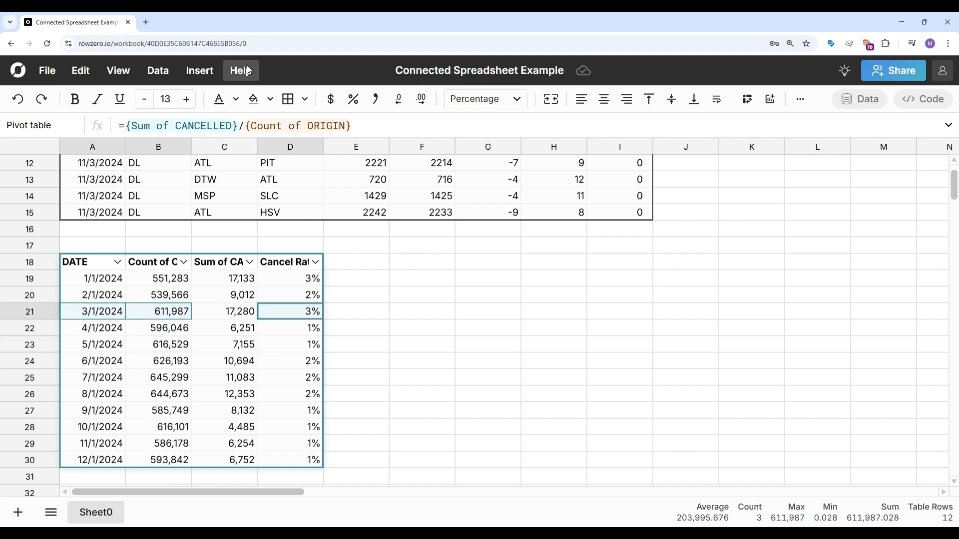
{"action": "left_click", "coordinate": [200, 71]}
{"action": "left_click", "coordinate": [230, 98]}
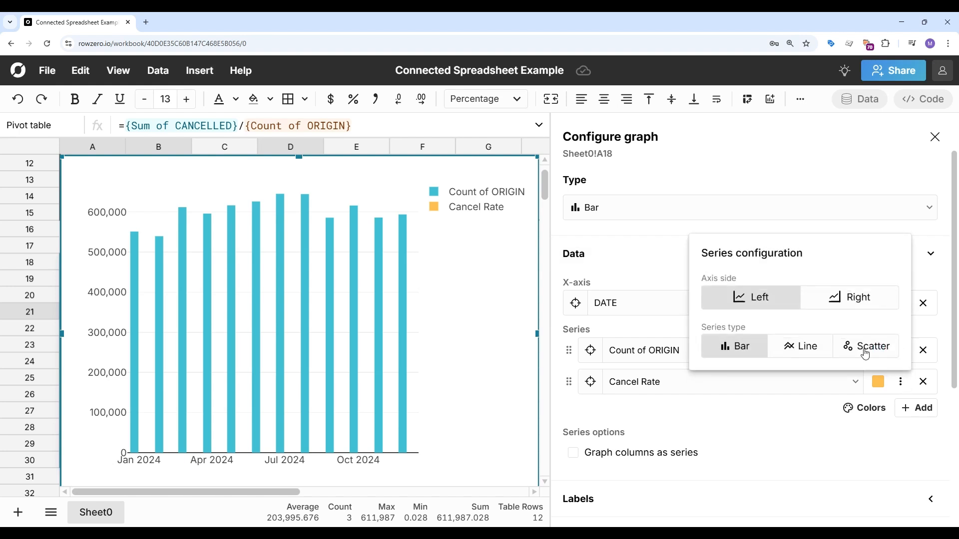
Show the graph's Cancel Rate series as a line on the right axis and close the graph configuration
{"action": "left_click", "coordinate": [837, 308]}
{"action": "left_click", "coordinate": [801, 345]}
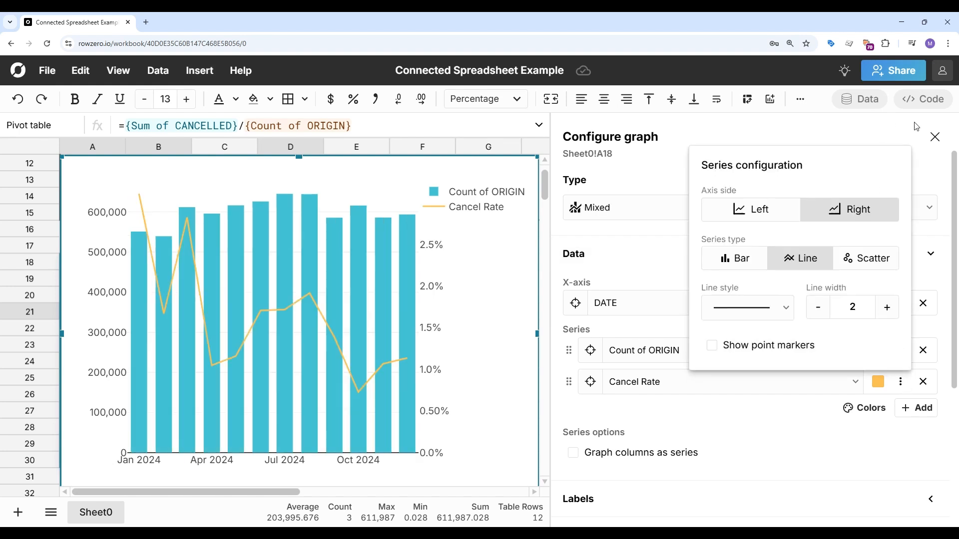
{"action": "left_click", "coordinate": [938, 144]}
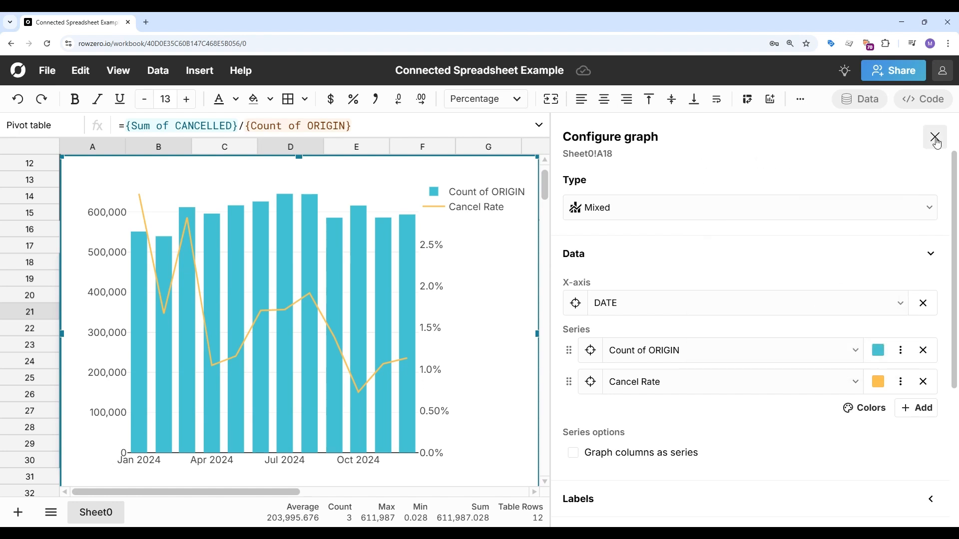
{"action": "left_click", "coordinate": [938, 144]}
Shrink the graph and place it beside the pivot table, from about row 17 to row 31
{"action": "left_click_drag", "start_coordinate": [402, 188], "coordinate": [704, 256]}
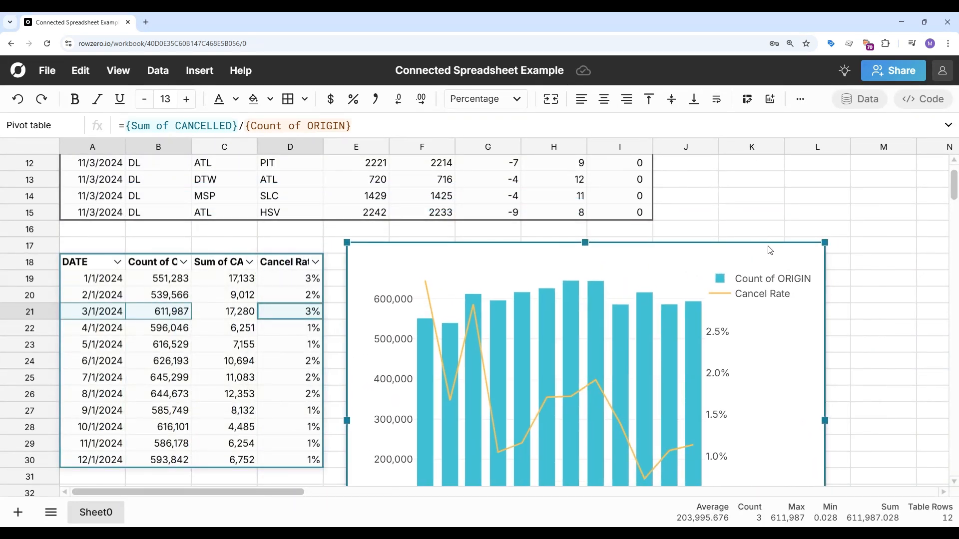
{"action": "left_click_drag", "start_coordinate": [823, 244], "coordinate": [692, 360]}
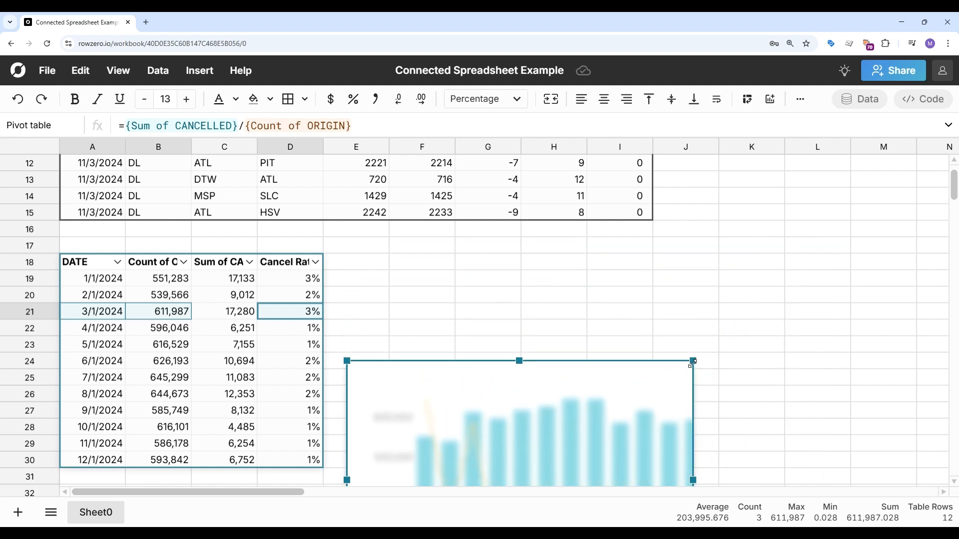
{"action": "left_click_drag", "start_coordinate": [604, 365], "coordinate": [615, 250]}
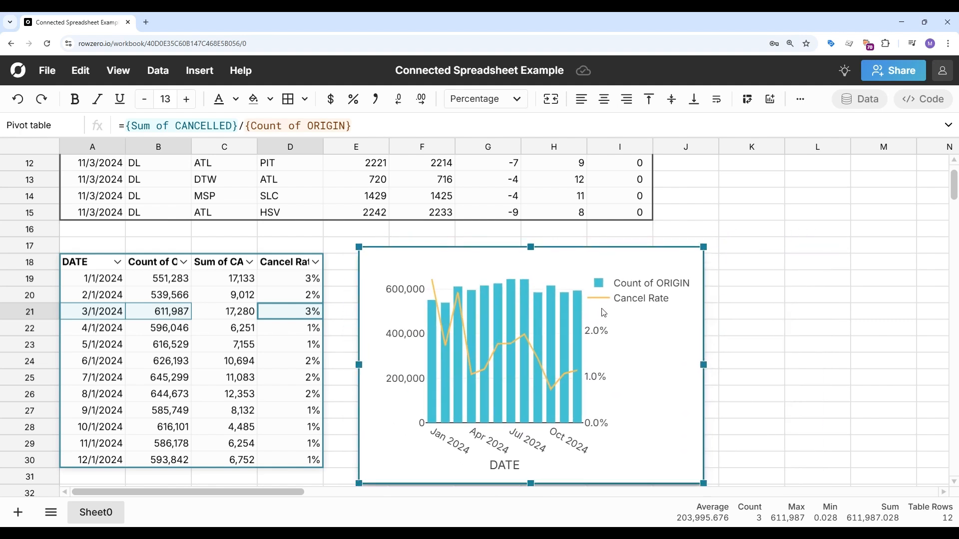
Filter the connected table's ORIGIN column to SFO only
{"action": "scroll", "coordinate": [236, 357], "scroll_direction": "up", "scroll_amount": 2}
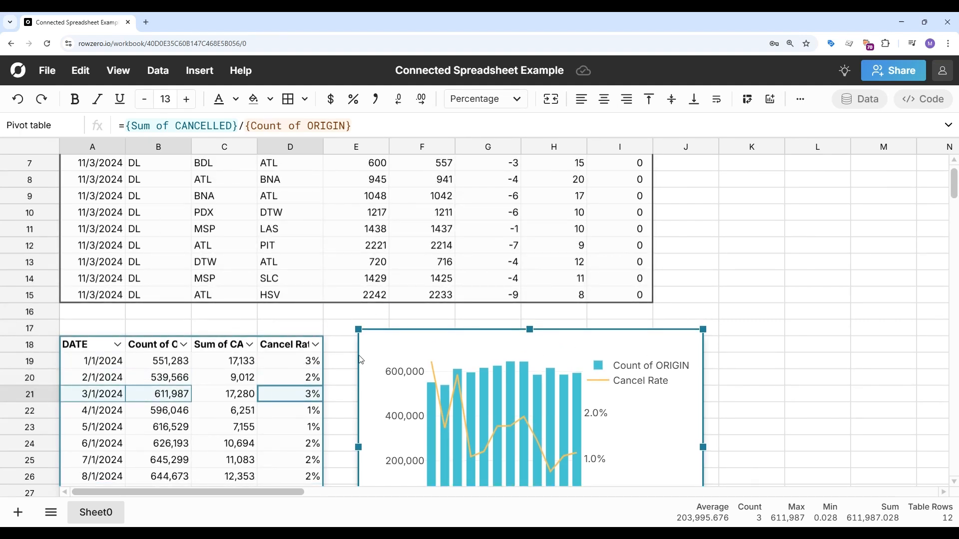
{"action": "scroll", "coordinate": [250, 265], "scroll_direction": "up", "scroll_amount": 2}
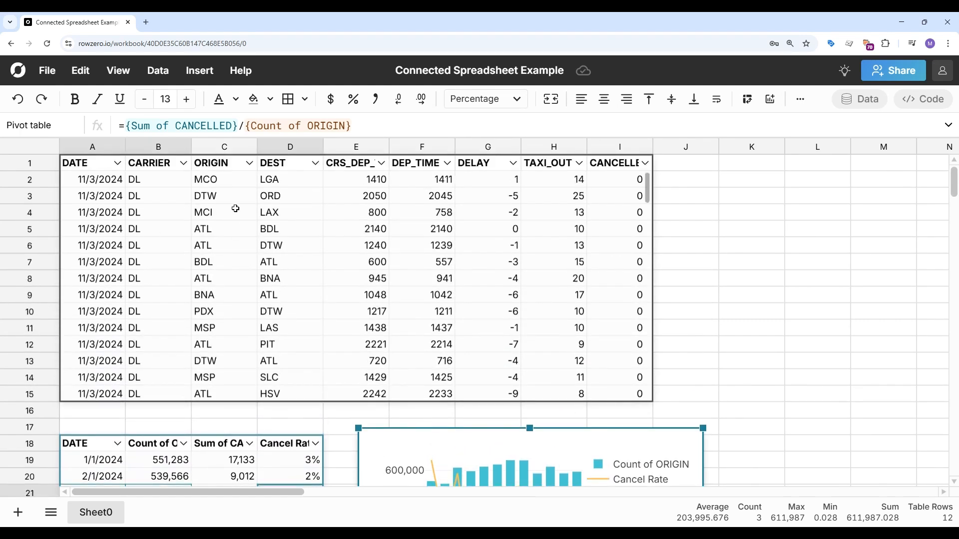
{"action": "left_click", "coordinate": [249, 169]}
{"action": "left_click", "coordinate": [308, 344]}
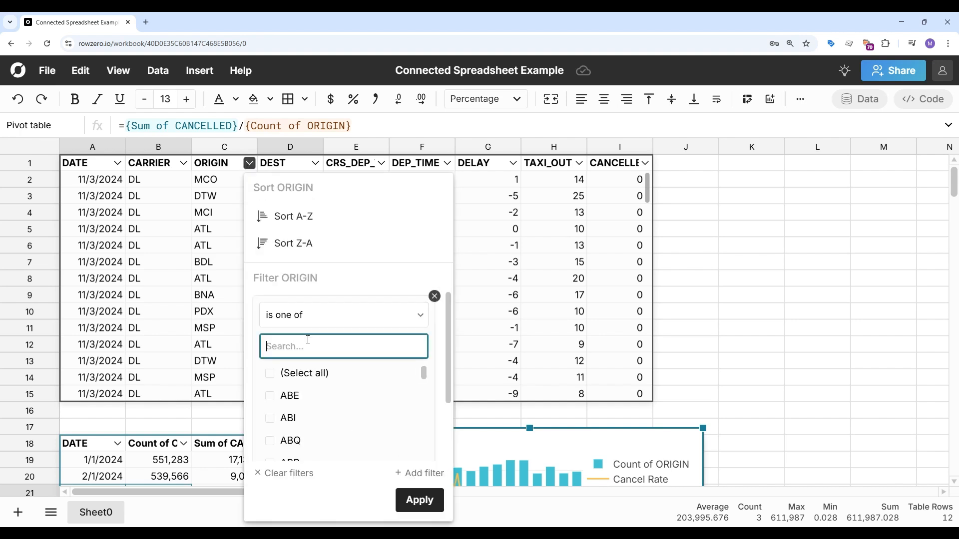
{"action": "type", "text": "sfo"}
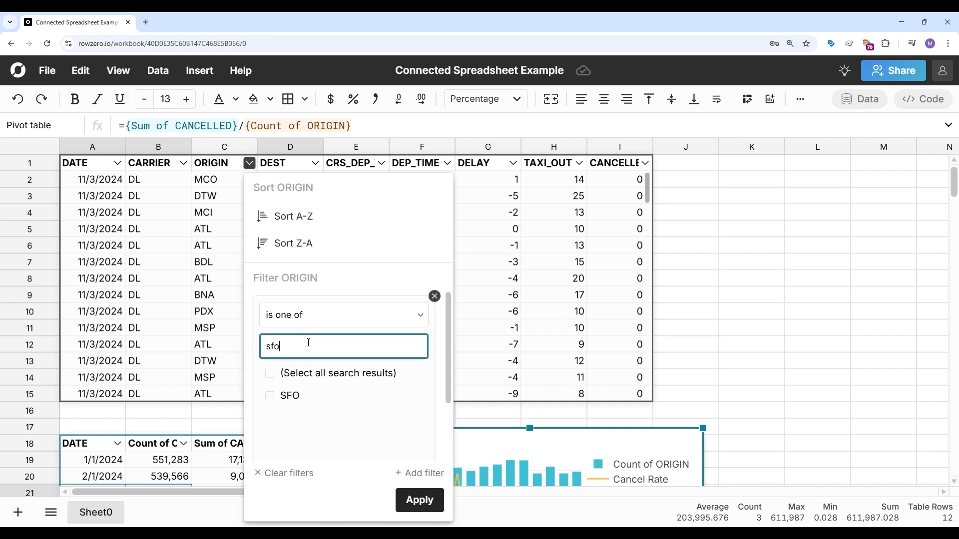
{"action": "left_click", "coordinate": [294, 399]}
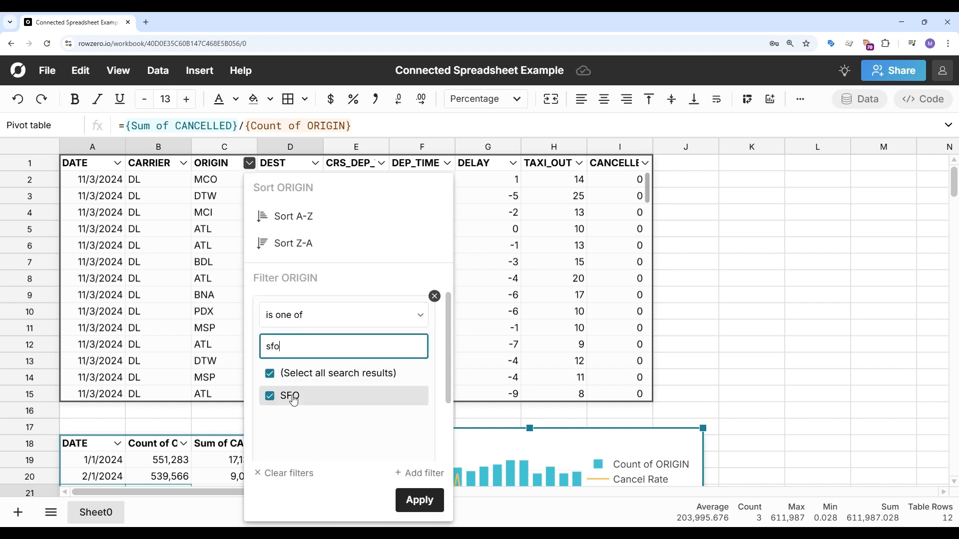
{"action": "left_click", "coordinate": [419, 500]}
Check the pivot table and graph under the SFO filter, and view the connected table's configuration before closing it
{"action": "scroll", "coordinate": [293, 378], "scroll_direction": "down", "scroll_amount": 3}
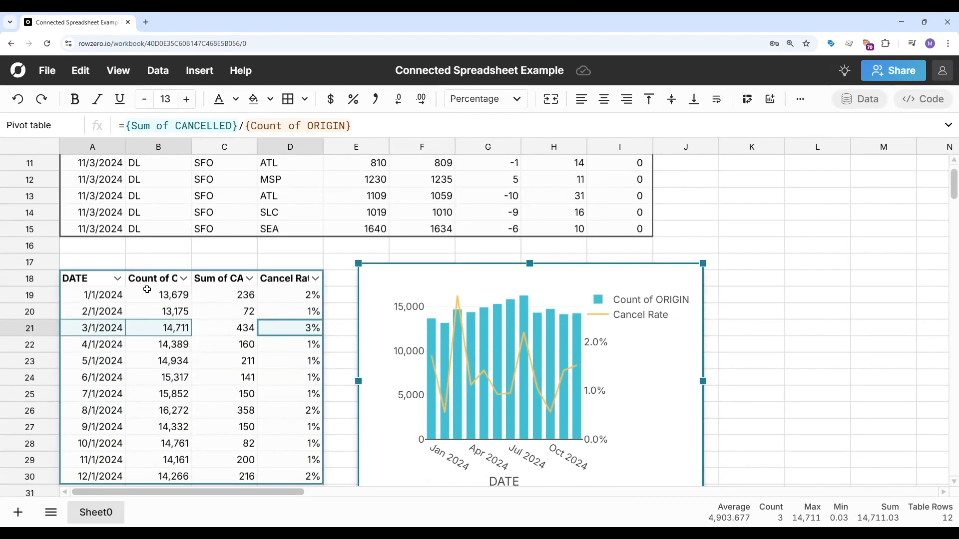
{"action": "scroll", "coordinate": [551, 317], "scroll_direction": "up", "scroll_amount": 3}
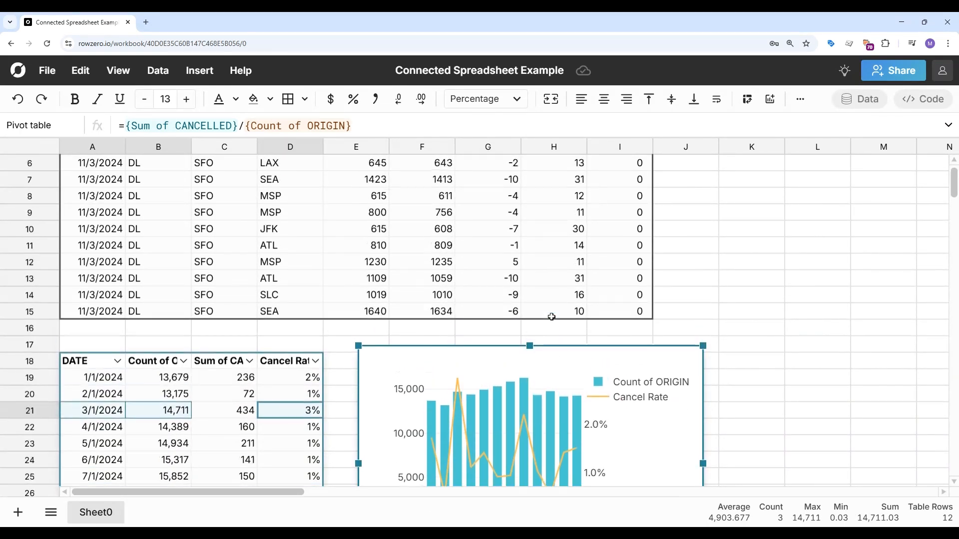
{"action": "left_click", "coordinate": [306, 225]}
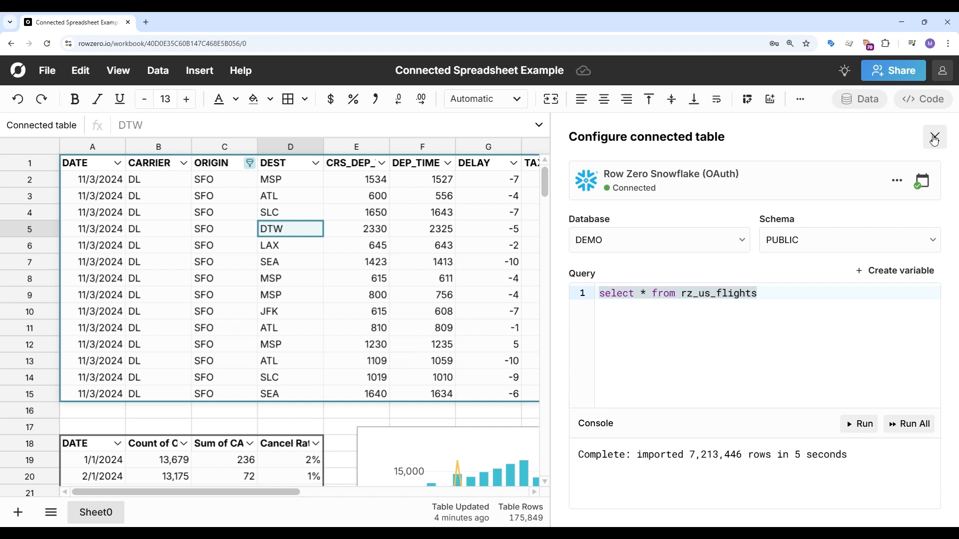
{"action": "left_click", "coordinate": [933, 139]}
Look over the filtered flight rows and the full pivot table with its graph
{"action": "scroll", "coordinate": [328, 347], "scroll_direction": "down", "scroll_amount": 3}
{"action": "scroll", "coordinate": [329, 348], "scroll_direction": "up", "scroll_amount": 2}
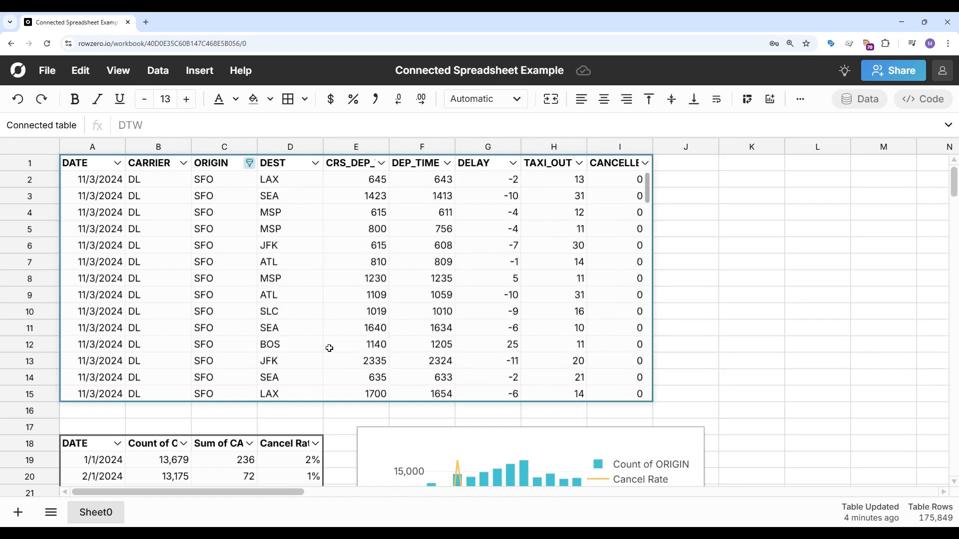
{"action": "scroll", "coordinate": [329, 348], "scroll_direction": "up", "scroll_amount": 2}
{"action": "left_click", "coordinate": [322, 425]}
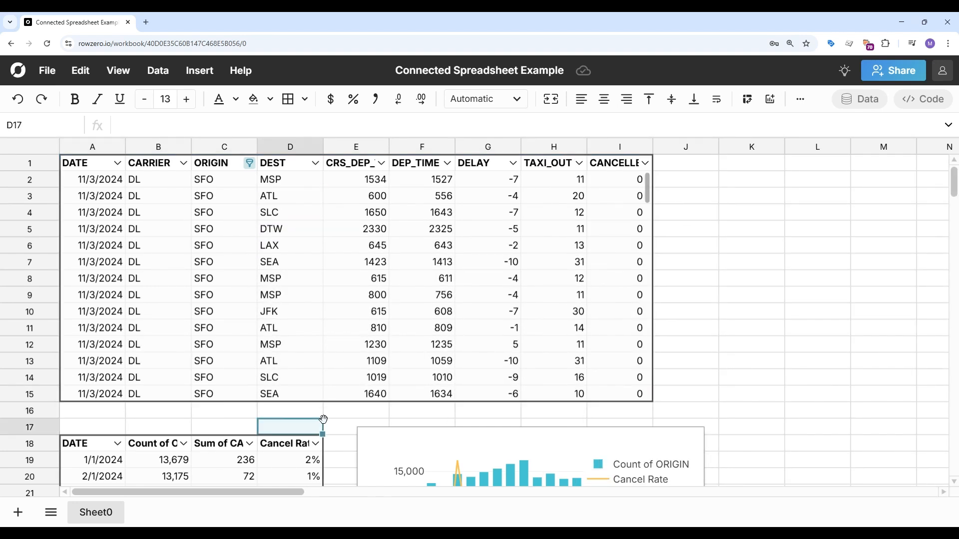
{"action": "scroll", "coordinate": [323, 419], "scroll_direction": "down", "scroll_amount": 3}
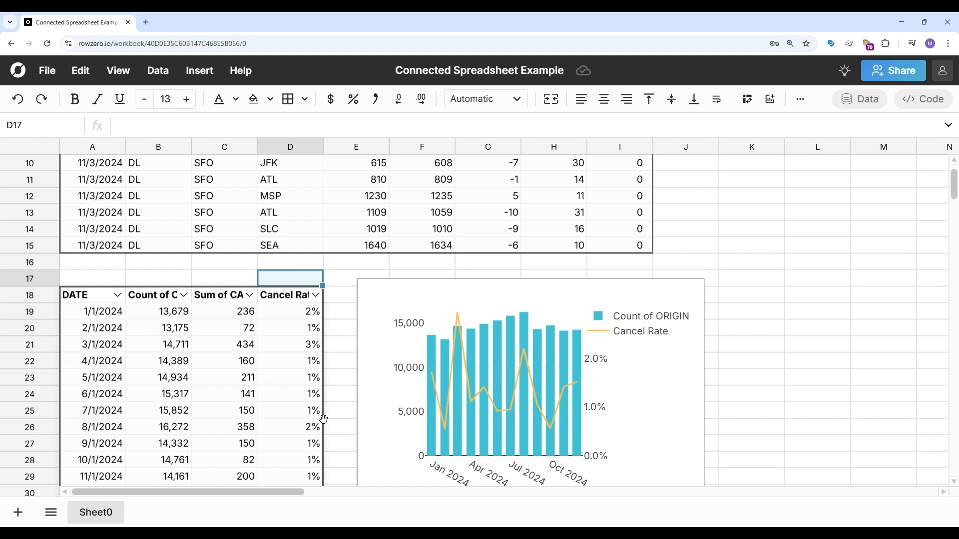
{"action": "scroll", "coordinate": [323, 419], "scroll_direction": "down", "scroll_amount": 2}
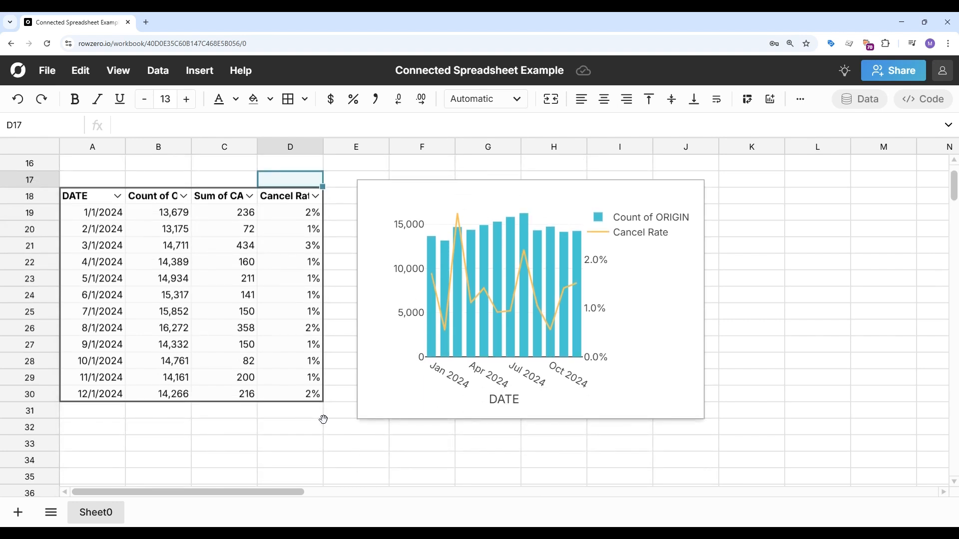